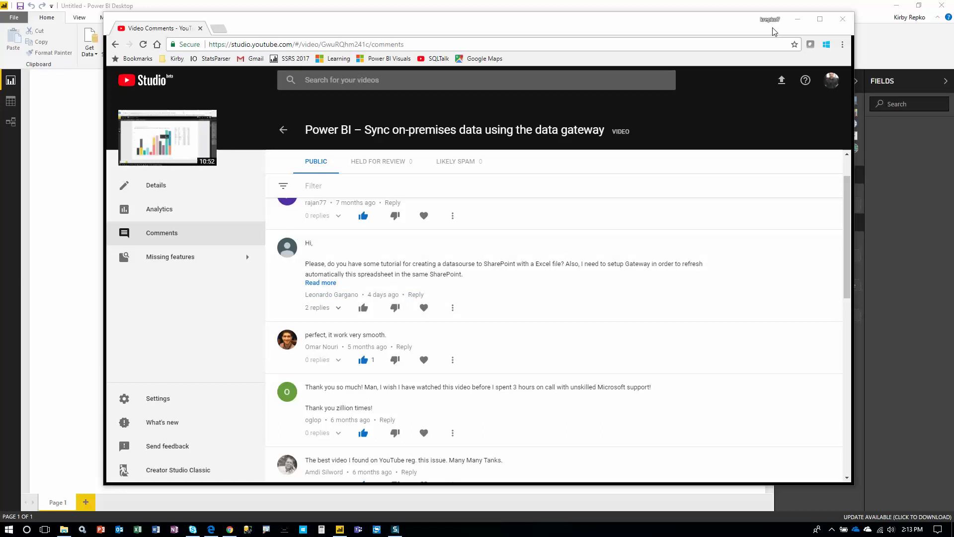
# - Minimize the Chrome window with the YouTube Studio comments so Power BI Desktop shows
pyautogui.click(798, 20)
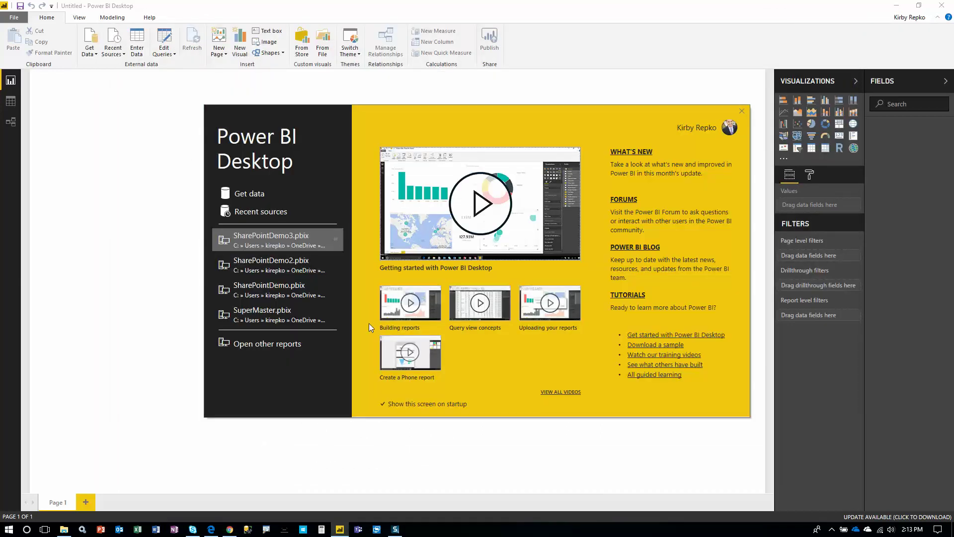
# - Open the CarInventory2.xlsx workbook as an Excel data source through Get data
pyautogui.click(250, 195)
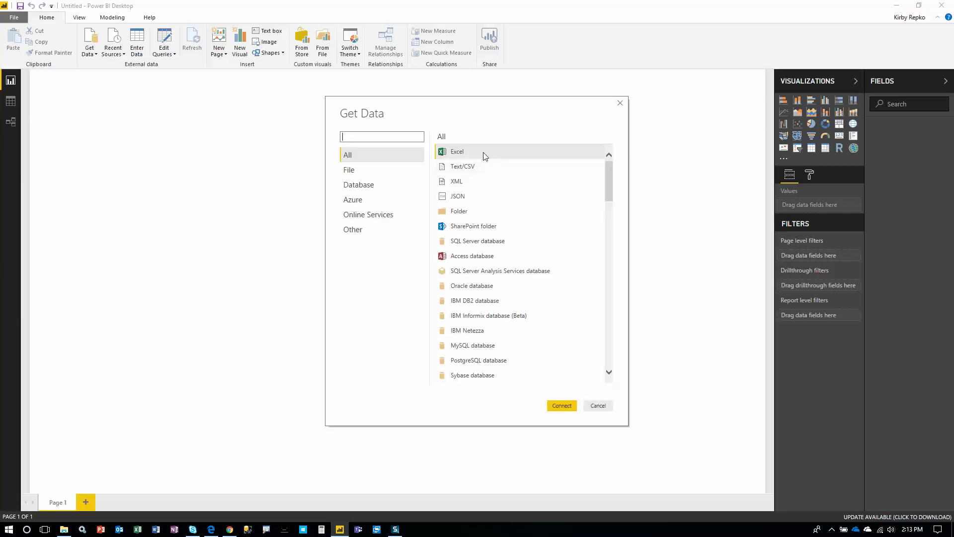
pyautogui.doubleClick(485, 156)
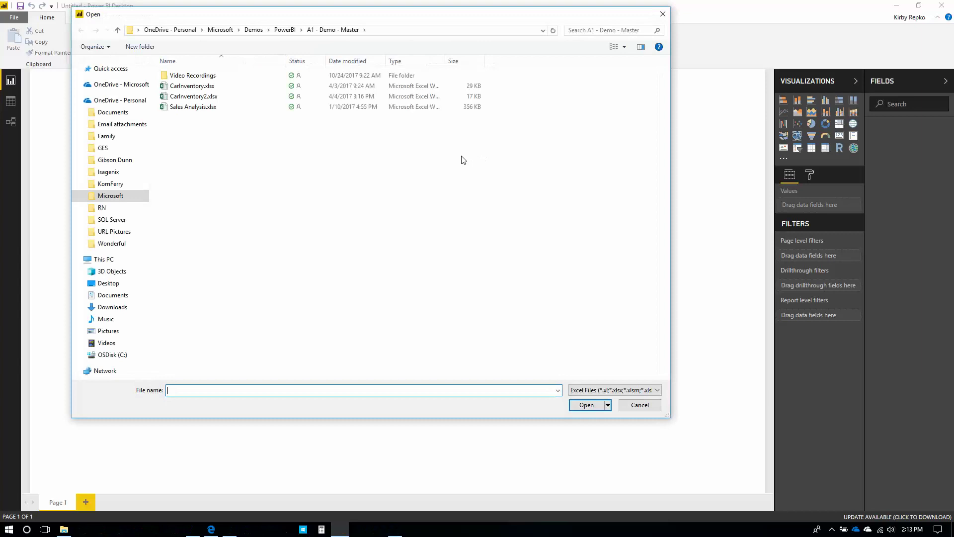
pyautogui.click(202, 97)
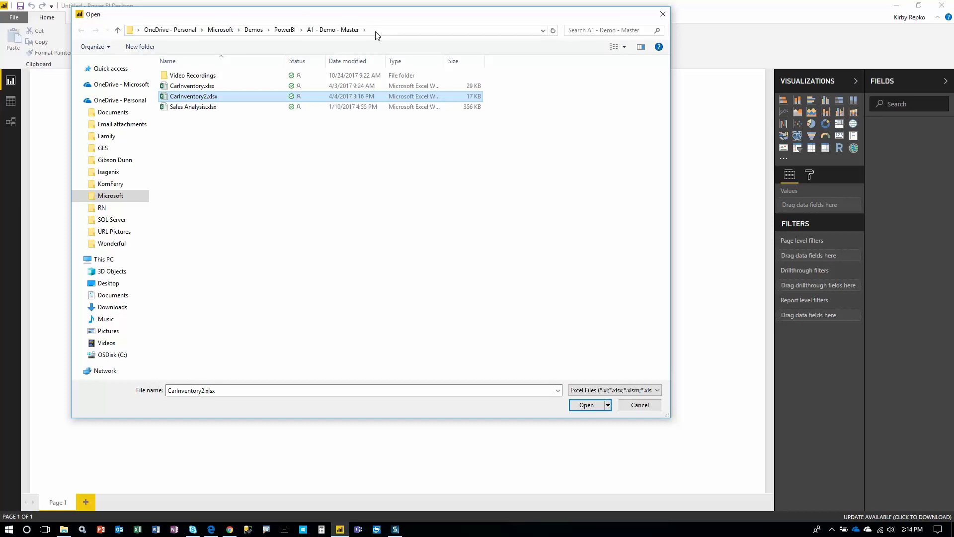
pyautogui.doubleClick(215, 97)
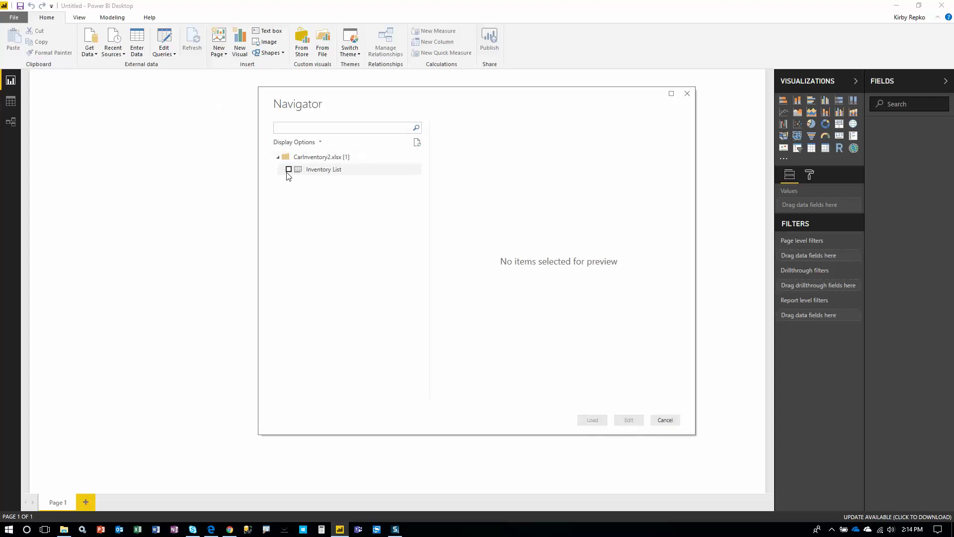
# - Check the Inventory List table in the Navigator, preview it and load it
pyautogui.click(289, 169)
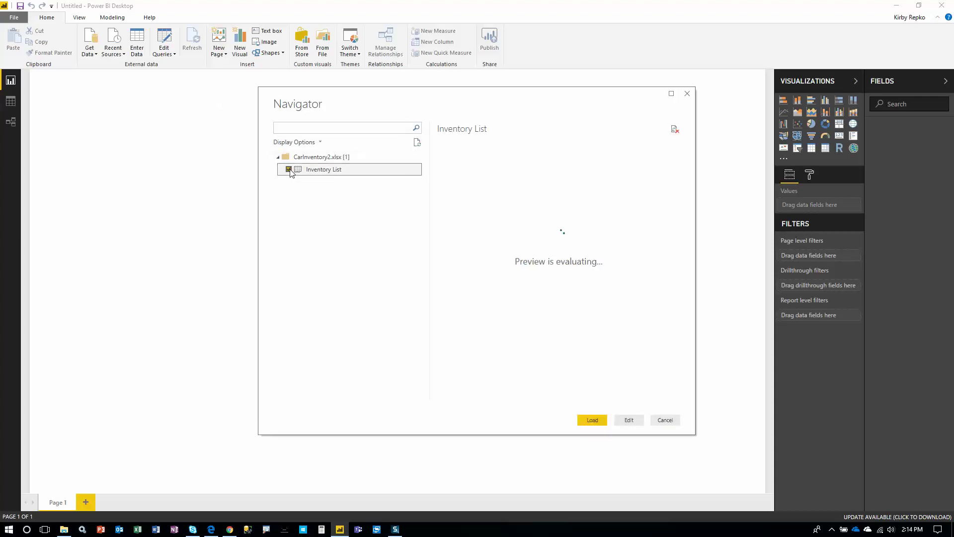
pyautogui.moveTo(516, 394)
pyautogui.mouseDown()
pyautogui.moveTo(594, 400)
pyautogui.moveTo(501, 401)
pyautogui.mouseUp()
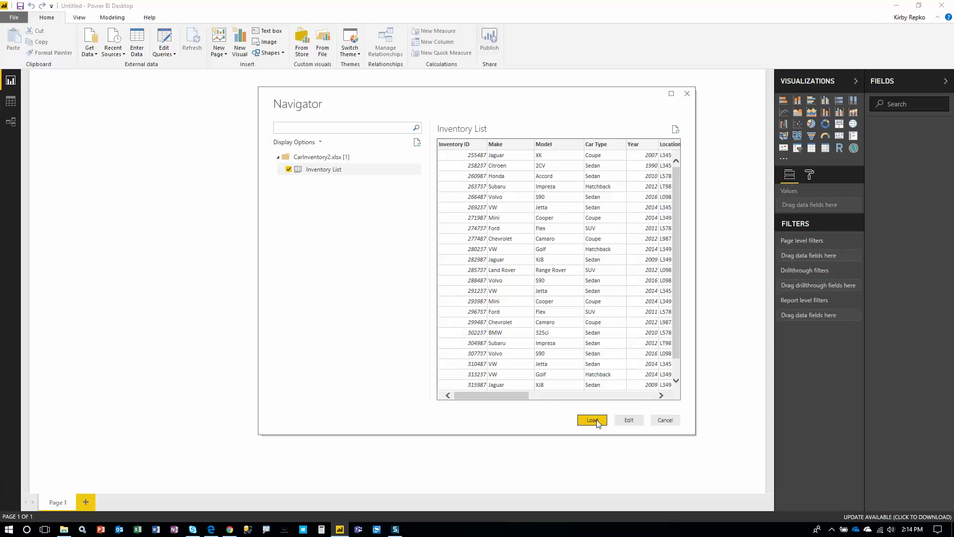
pyautogui.click(591, 420)
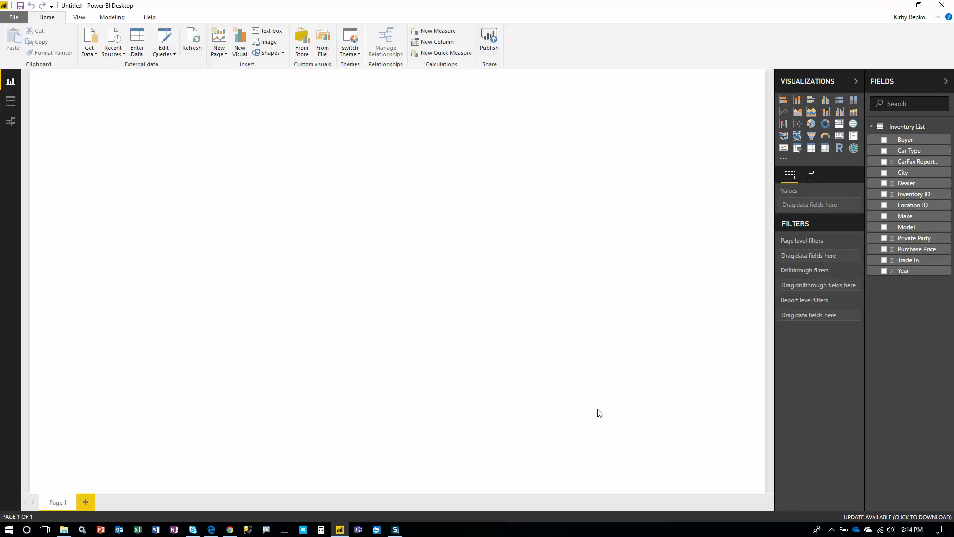
# - Create a table visual with Make, Model, Private Party and Purchase Price from Inventory List
pyautogui.click(906, 127)
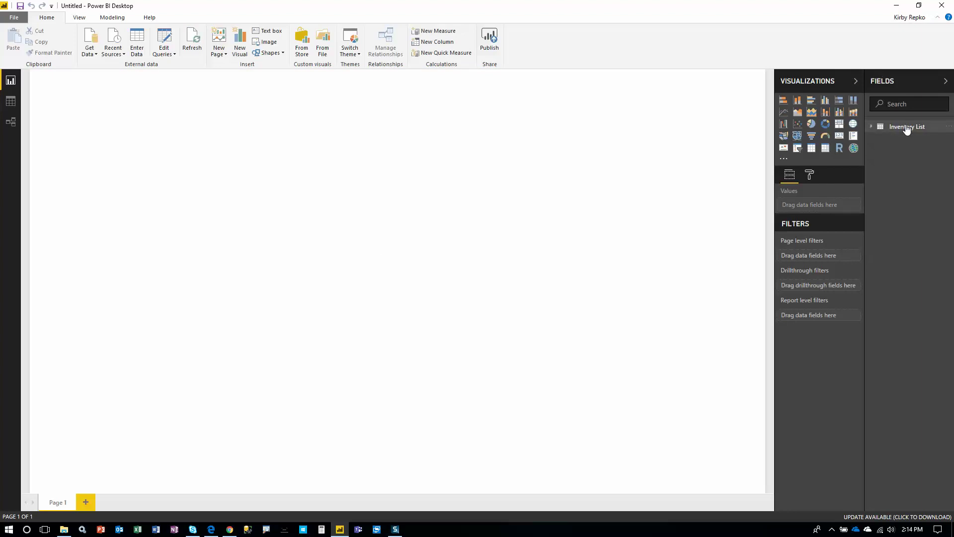
pyautogui.click(872, 129)
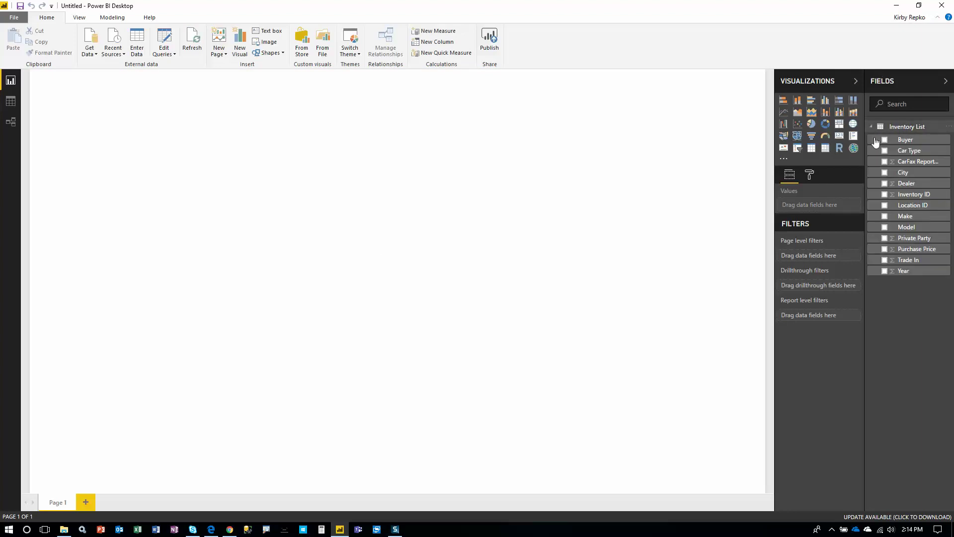
pyautogui.click(885, 216)
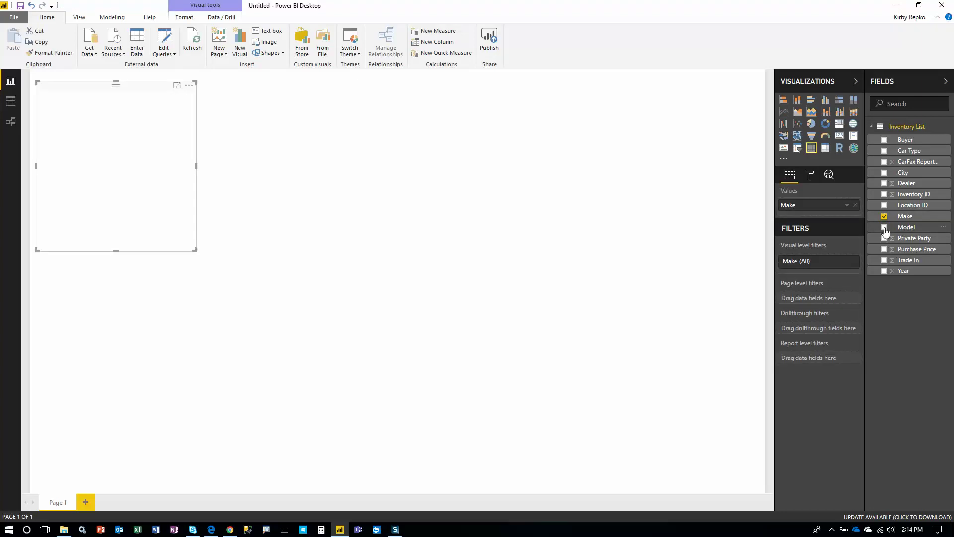
pyautogui.click(885, 228)
pyautogui.click(885, 239)
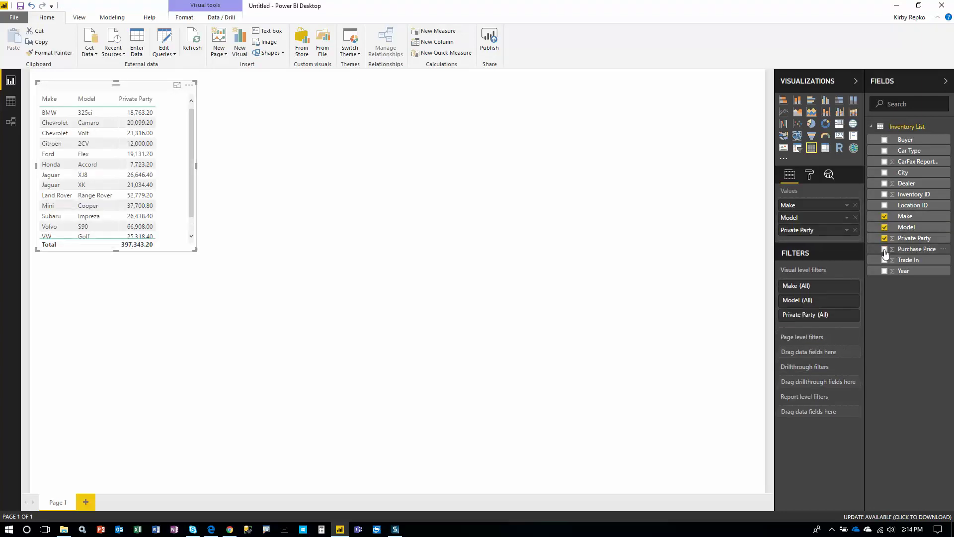
pyautogui.click(885, 250)
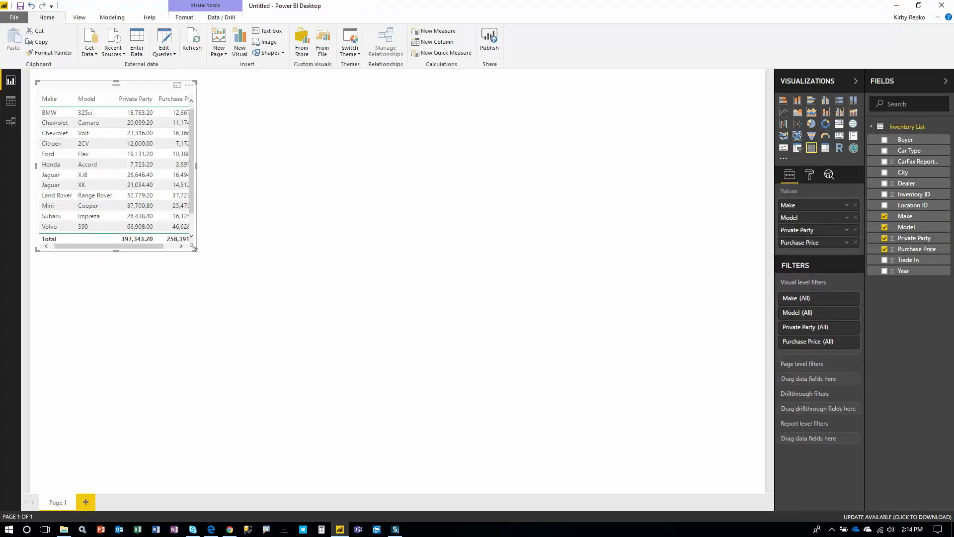
# - Enlarge the table to show every column and move it to the right side of the page
pyautogui.moveTo(197, 251); pyautogui.dragTo(215, 298)
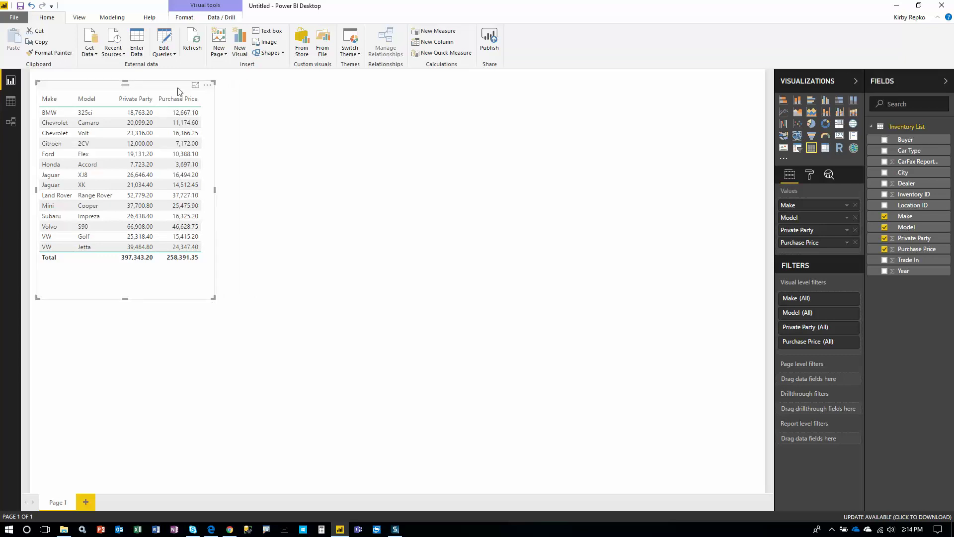
pyautogui.moveTo(178, 91); pyautogui.dragTo(705, 106)
pyautogui.click(343, 202)
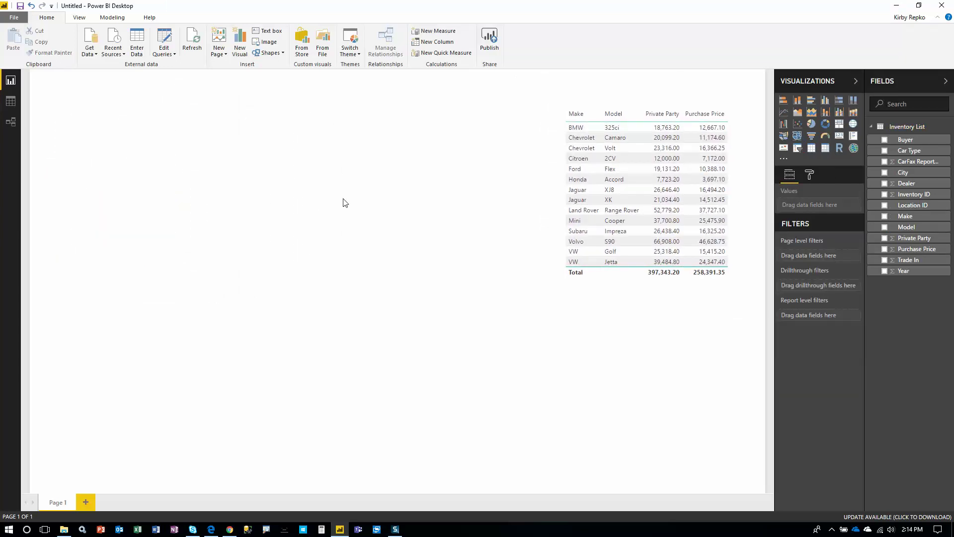
# - Add a line and stacked column chart of the four fields, placed top-left and stretched wider
pyautogui.click(885, 216)
pyautogui.click(884, 227)
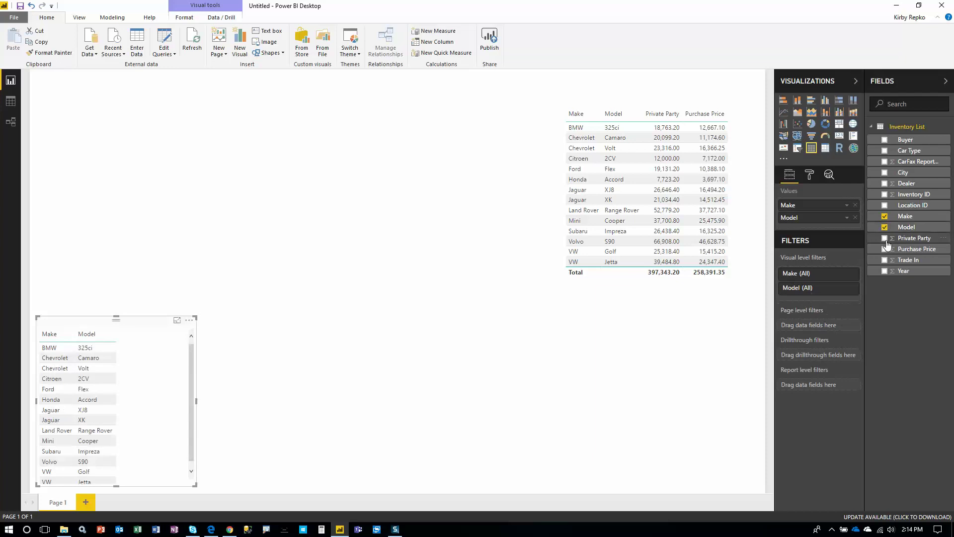
pyautogui.click(885, 238)
pyautogui.click(885, 249)
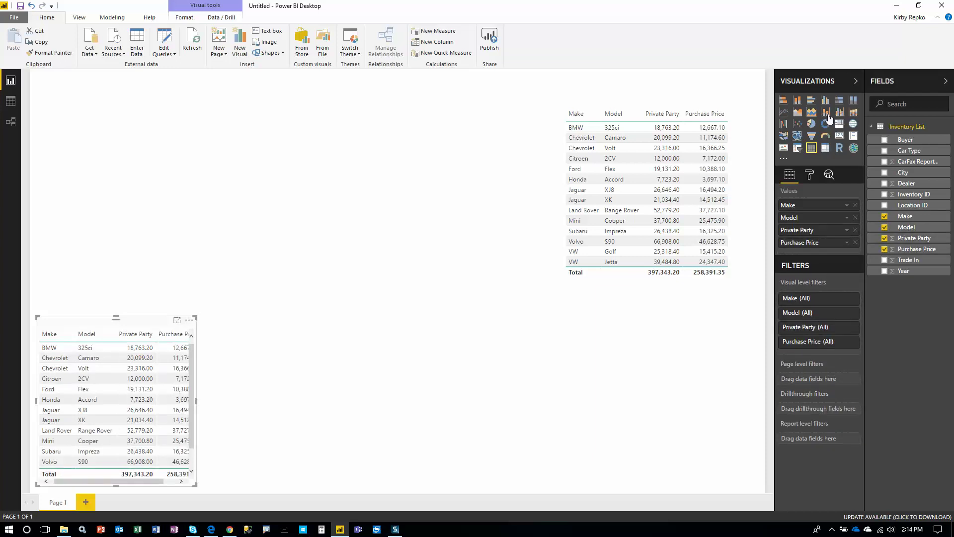
pyautogui.click(825, 116)
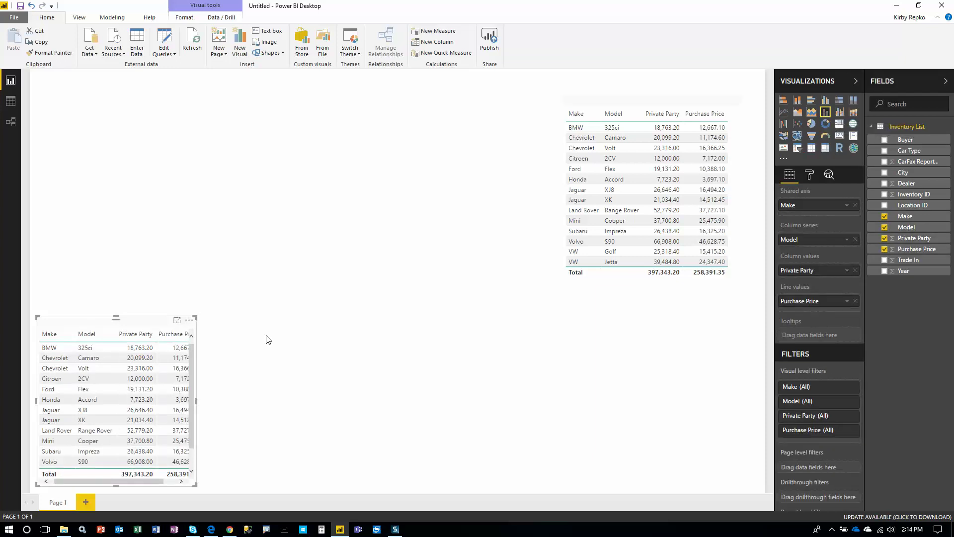
pyautogui.moveTo(157, 321); pyautogui.dragTo(181, 96)
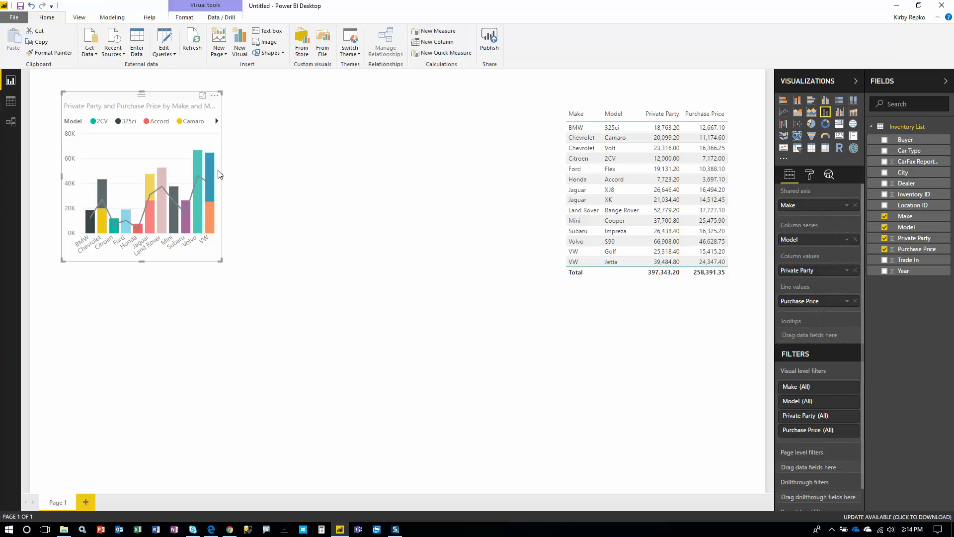
pyautogui.moveTo(221, 261); pyautogui.dragTo(526, 298)
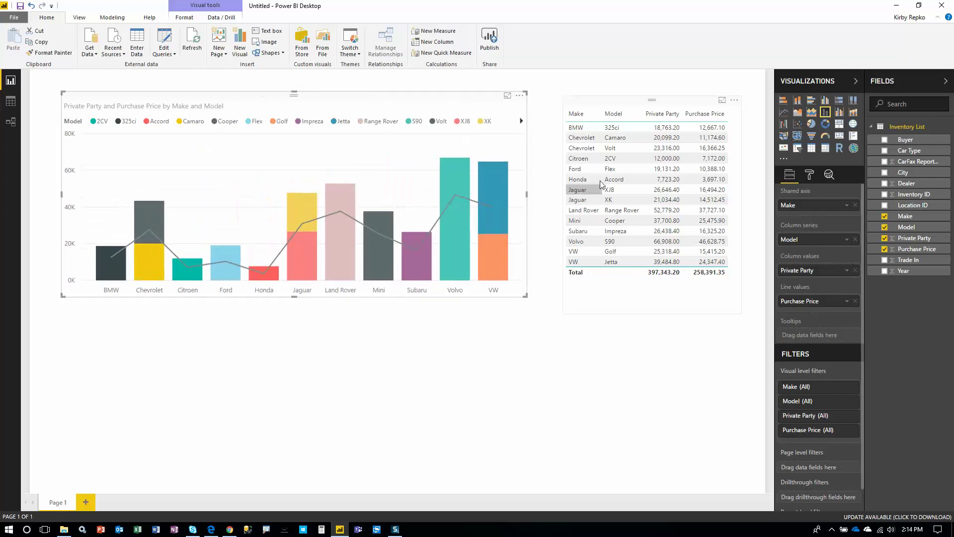
# - Test cross-highlighting by selecting Citroen, Ford and Honda in the table, then clear it
pyautogui.click(589, 159)
pyautogui.click(590, 169)
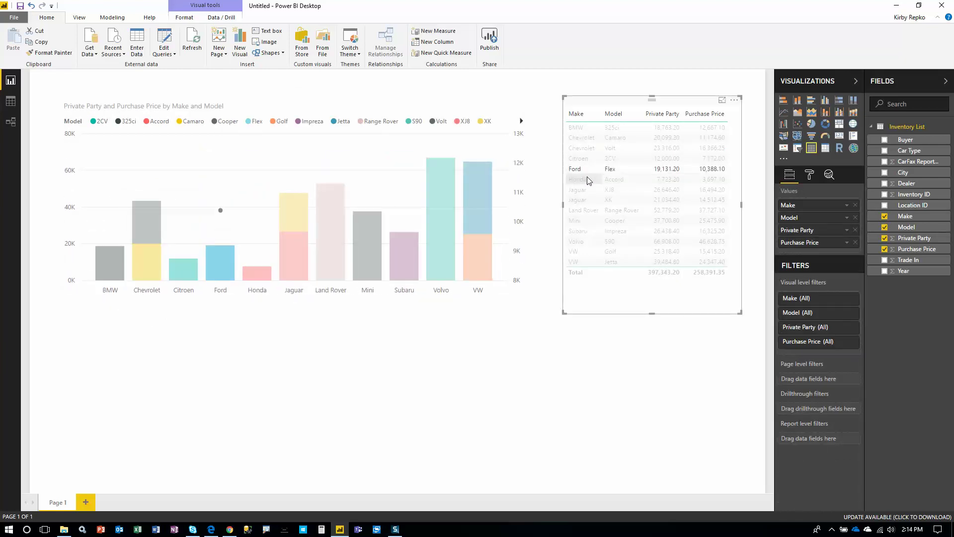
pyautogui.click(590, 178)
pyautogui.click(589, 177)
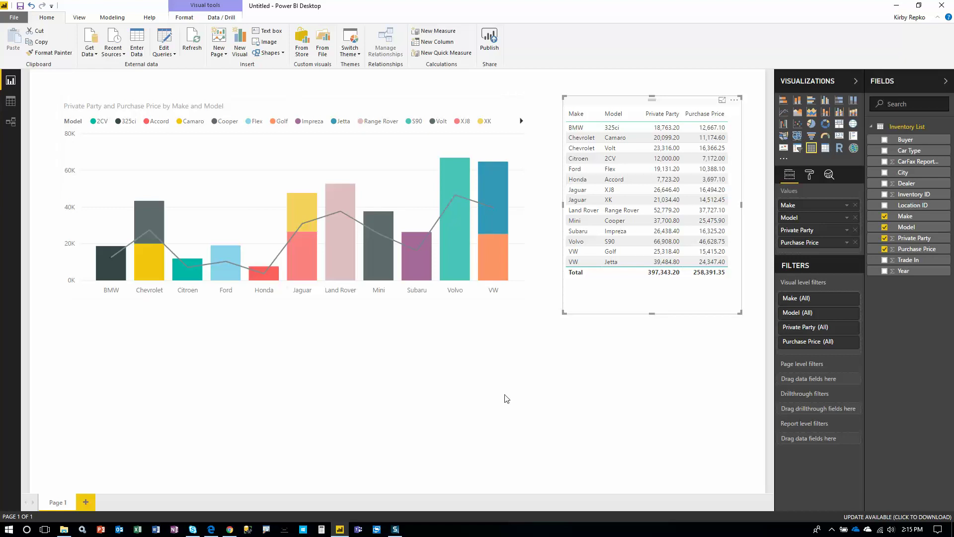
# - Save the report as SharePointDemo.pbix and publish it to My workspace
pyautogui.click(492, 40)
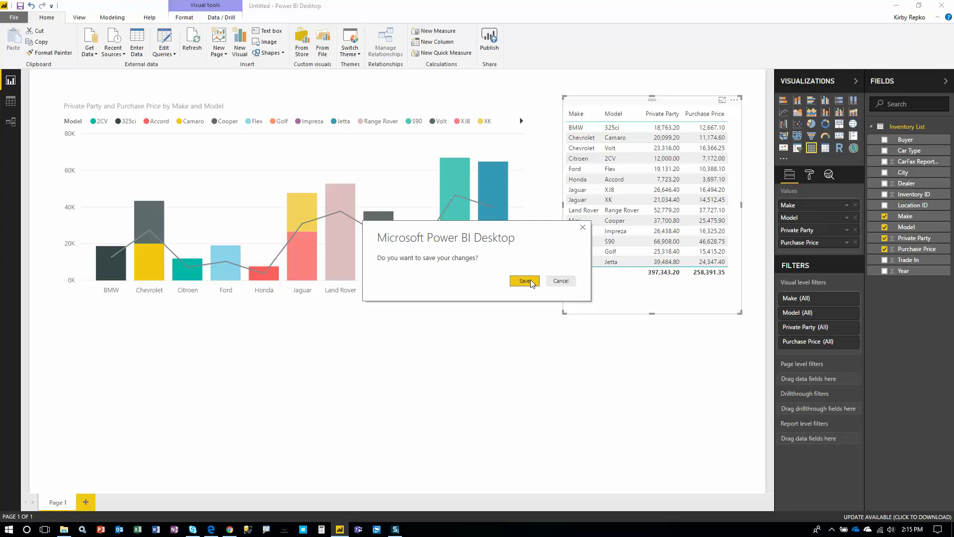
pyautogui.click(525, 281)
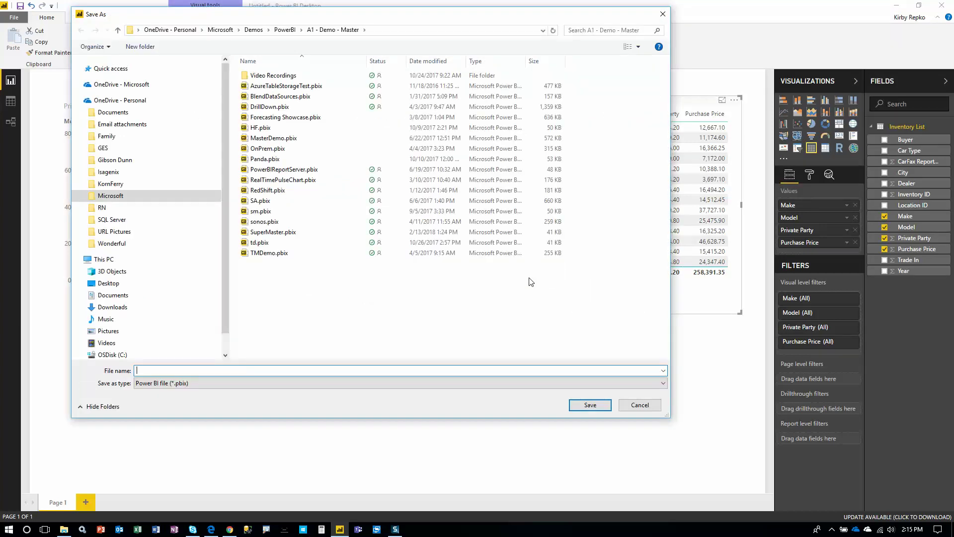
pyautogui.write('SharePointDemo')
pyautogui.press('Return')
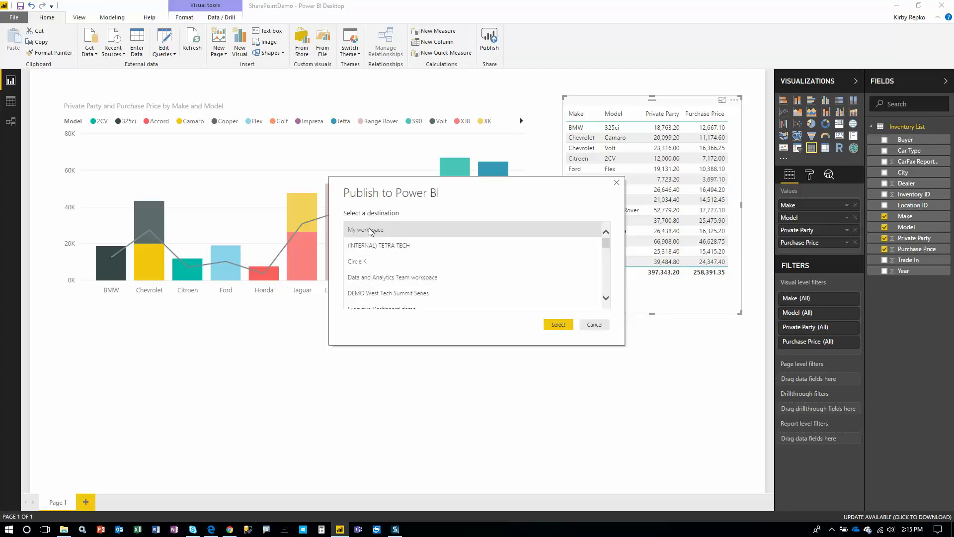
pyautogui.click(564, 327)
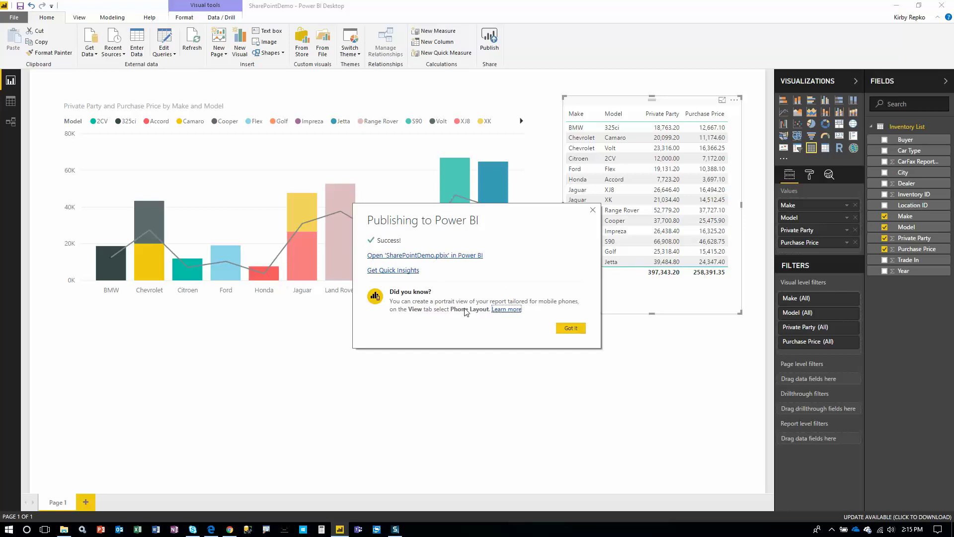
# - Dismiss the publish confirmation and open the SharePointDemo dataset's Settings from My Workspace's Datasets list
pyautogui.click(574, 329)
pyautogui.click(215, 531)
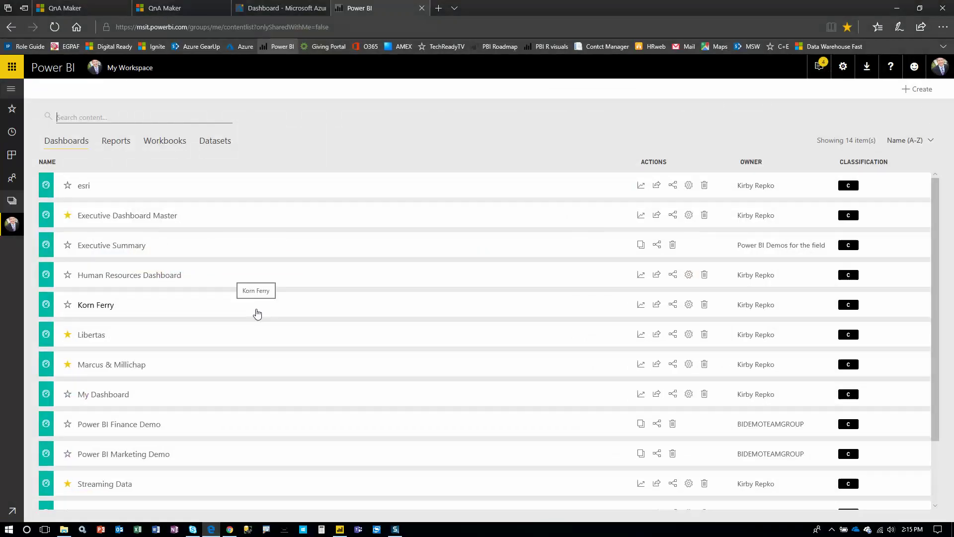
pyautogui.click(217, 141)
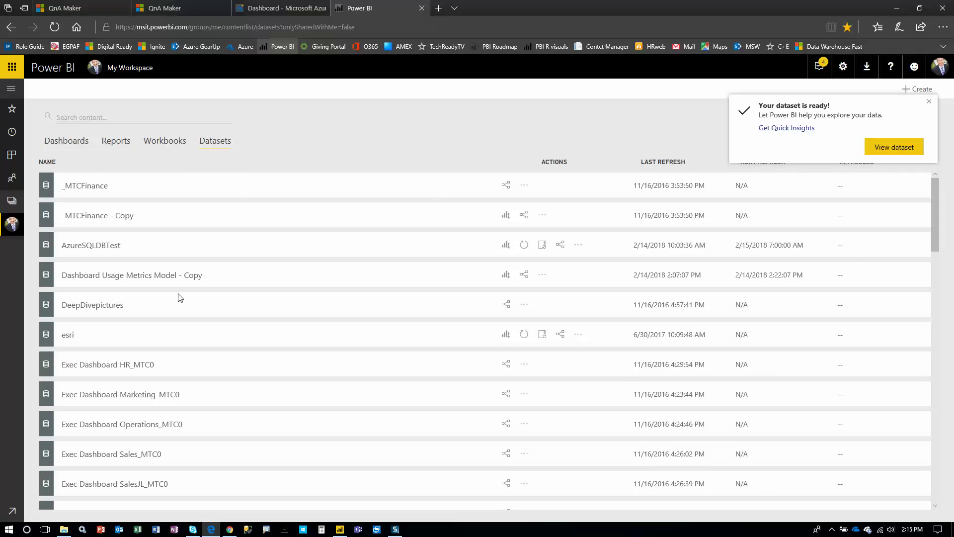
pyautogui.scroll(-10, 333, 348)
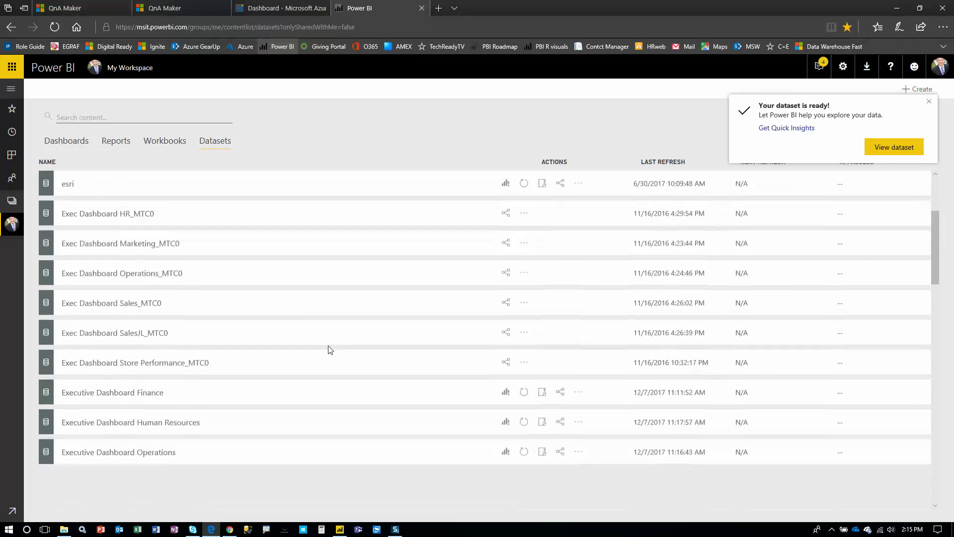
pyautogui.scroll(-10, 323, 347)
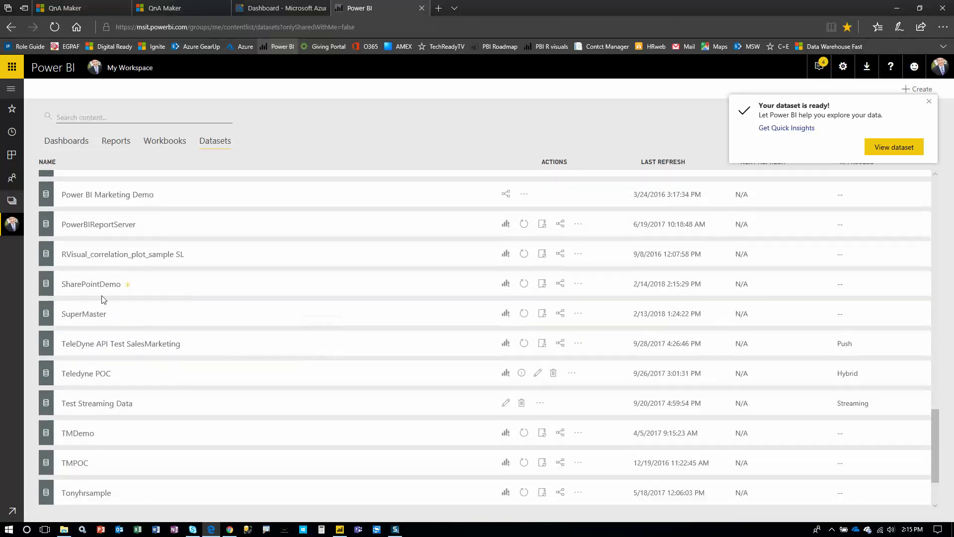
pyautogui.click(579, 284)
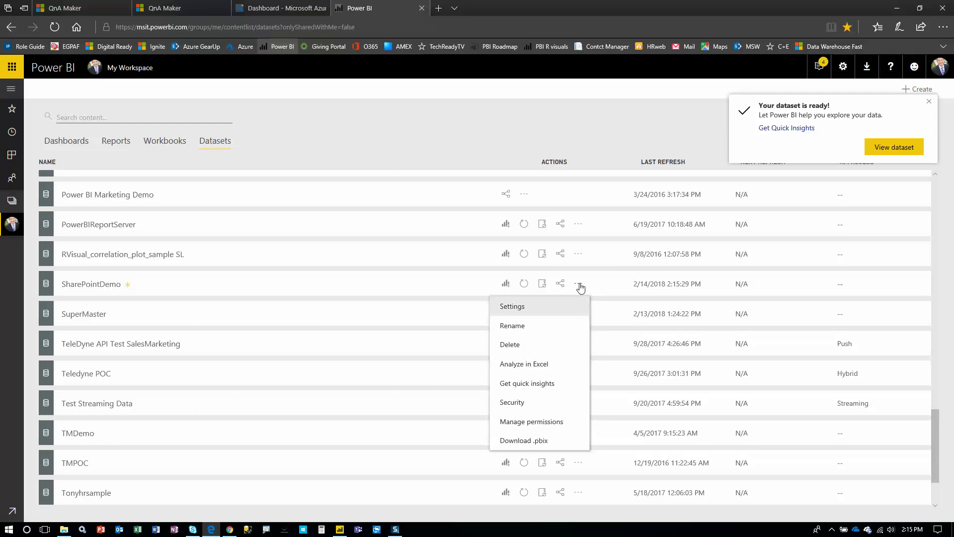
pyautogui.click(524, 308)
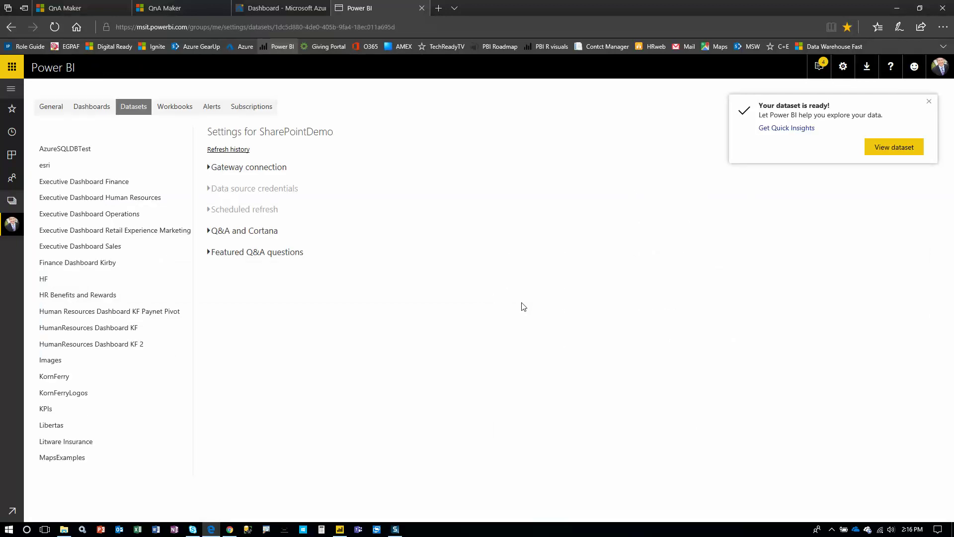
# - Review SharePointDemo's gateway connection, then go to Manage gateways from the settings menu
pyautogui.click(208, 168)
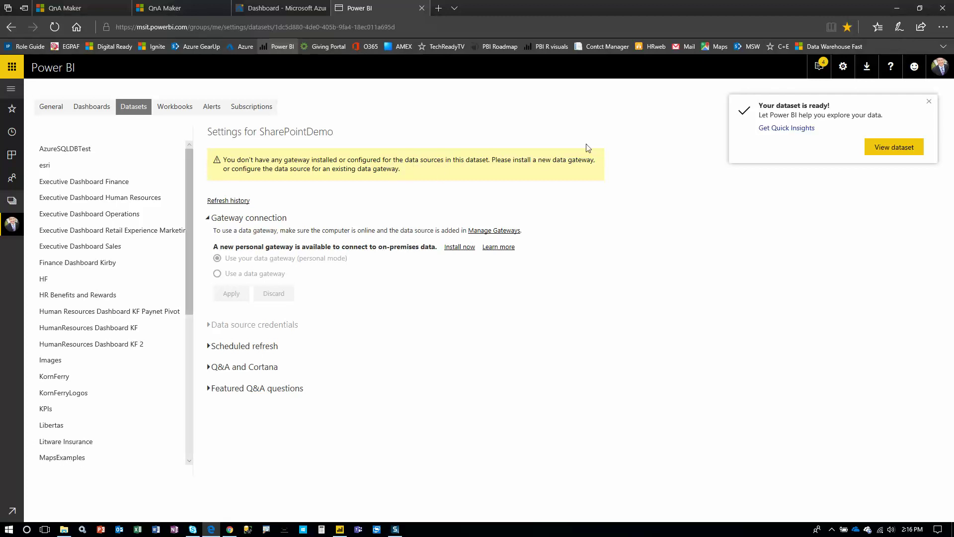
pyautogui.click(928, 101)
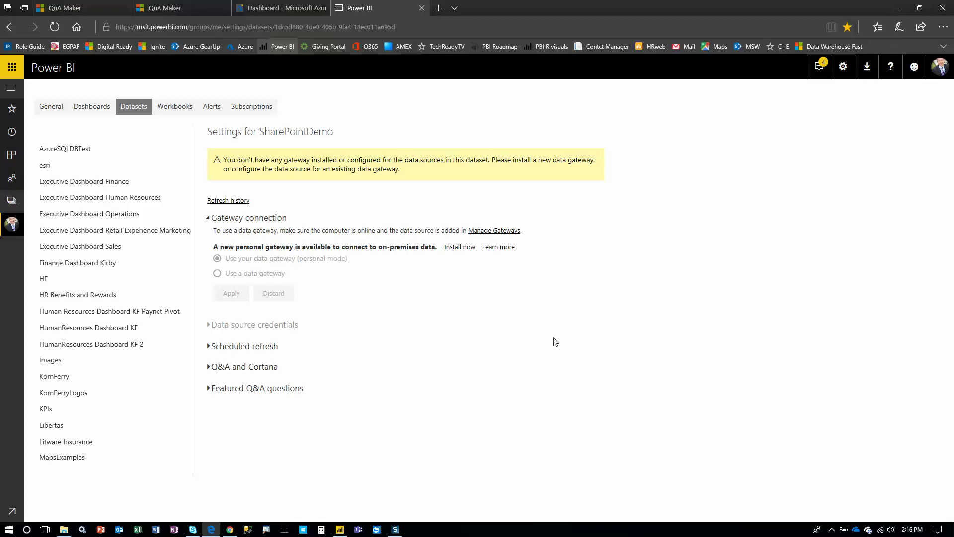
pyautogui.click(843, 70)
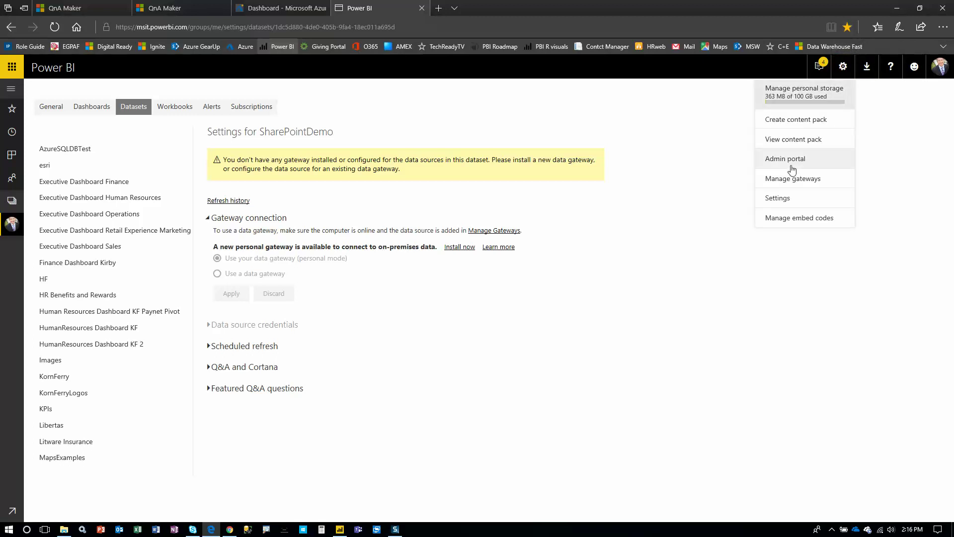
pyautogui.click(794, 180)
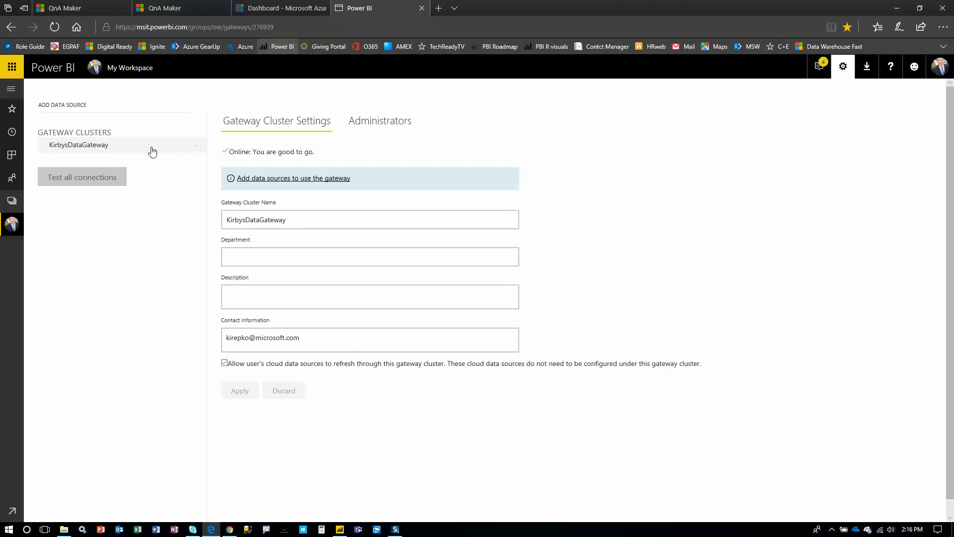
# - Add a new data source to KirbysDataGateway and rename it 'Sharepoint Demo'
pyautogui.click(201, 150)
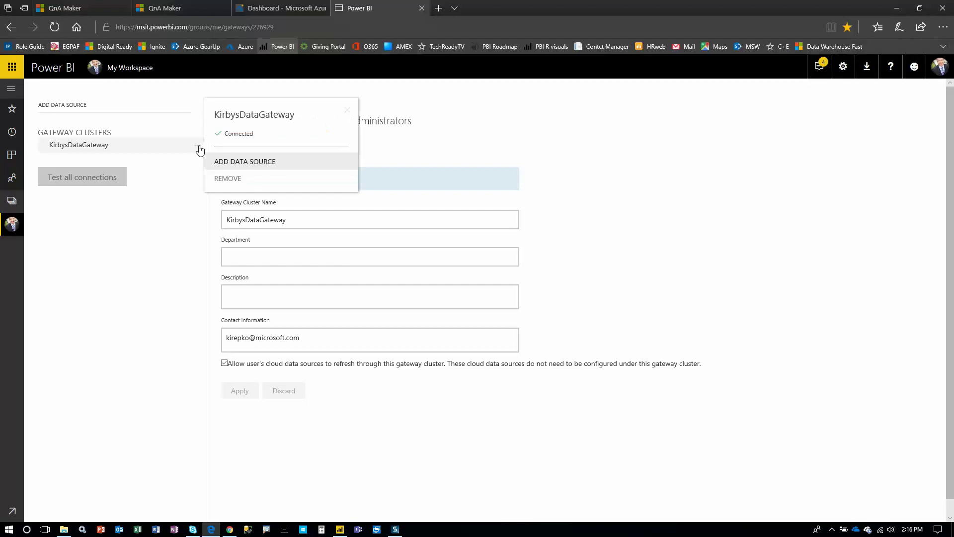
pyautogui.click(261, 162)
pyautogui.click(282, 166)
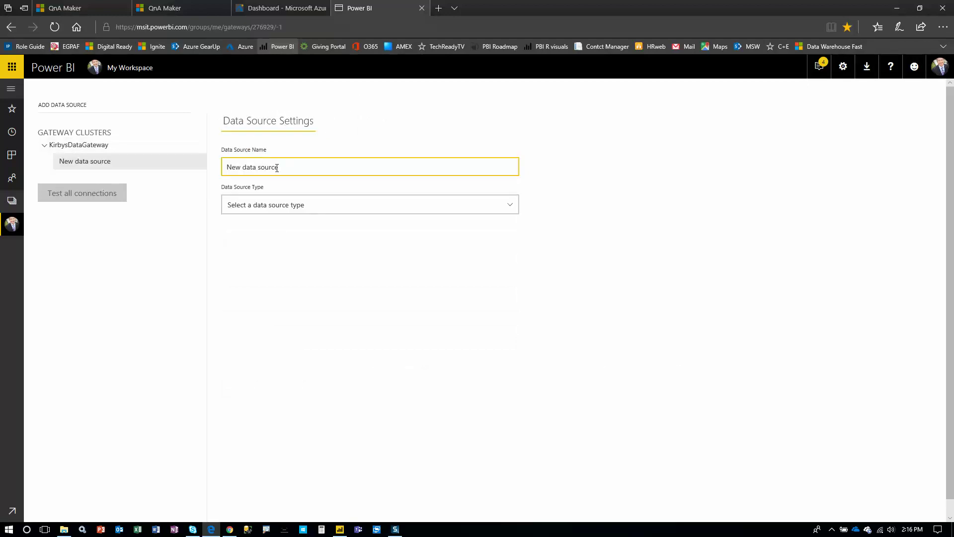
pyautogui.moveTo(277, 168); pyautogui.dragTo(203, 174)
pyautogui.write('Sharepoint Demo')
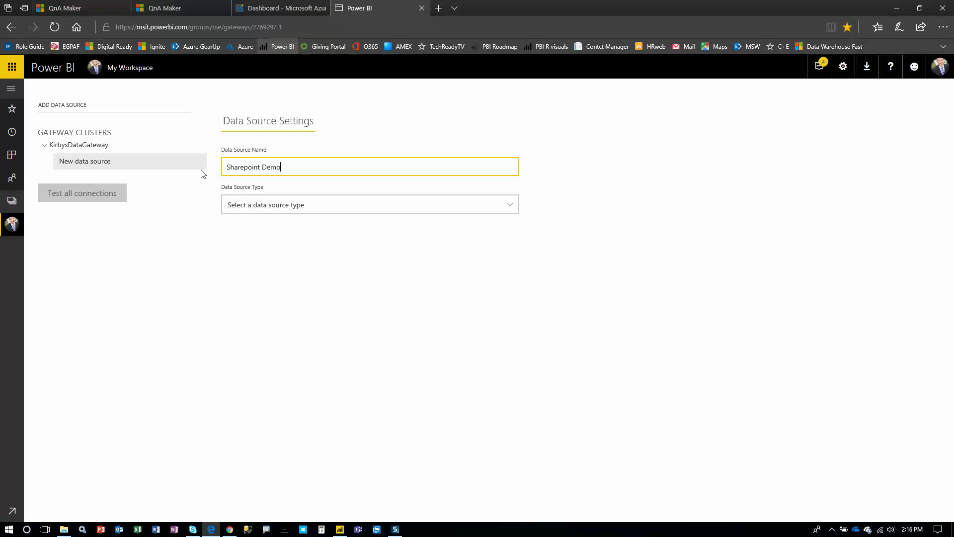
# - Make Sharepoint Demo a File source pointing to the carinventory2.xlsx path, then reopen its settings
pyautogui.click(297, 202)
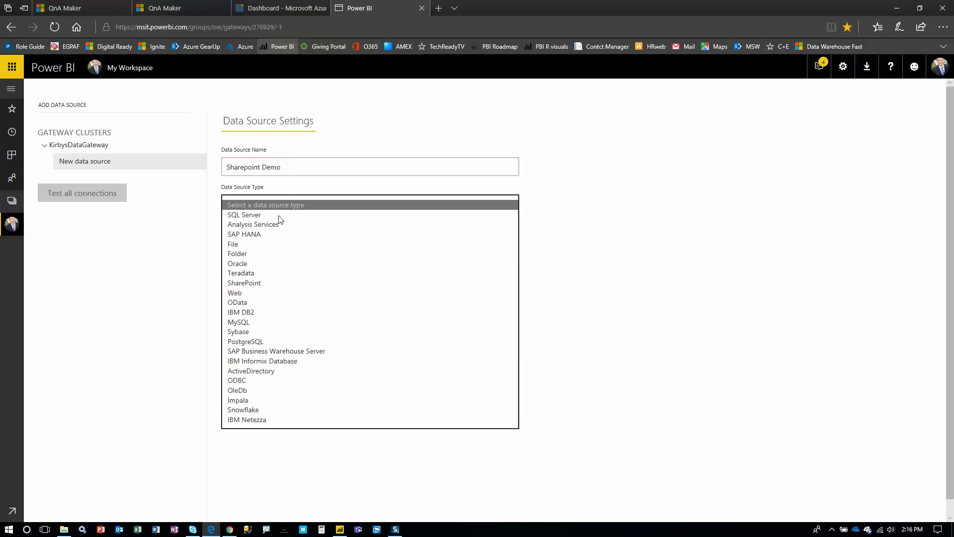
pyautogui.click(256, 247)
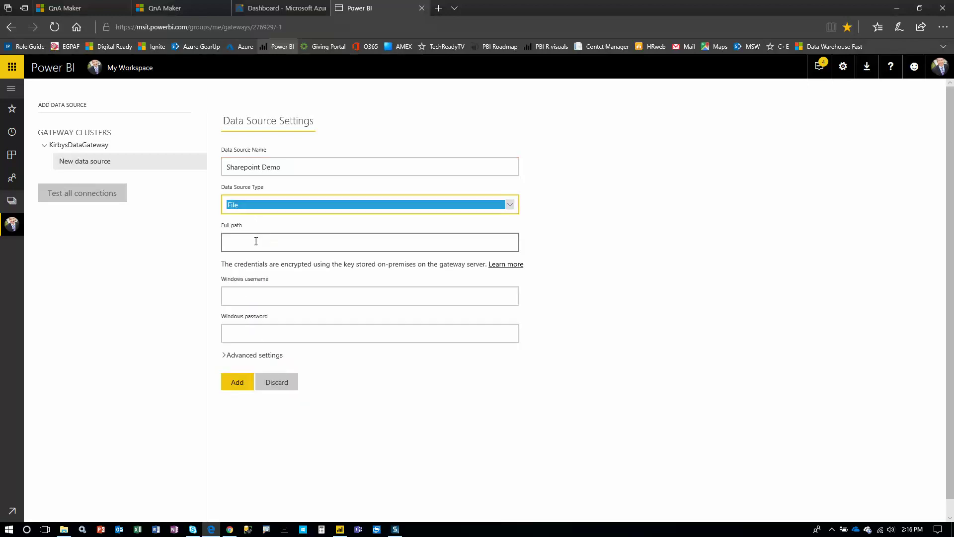
pyautogui.click(256, 241)
pyautogui.write('C:\\Users\\kirepko\\OneDrive\\Microsoft\\Demos\\PowerBI\\A1 - Demo - Master')
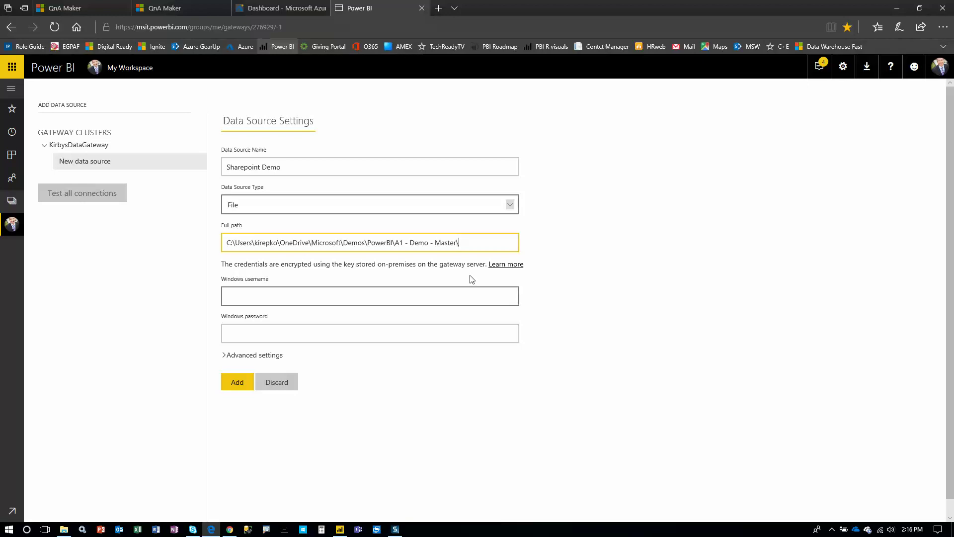
pyautogui.write('\\carl')
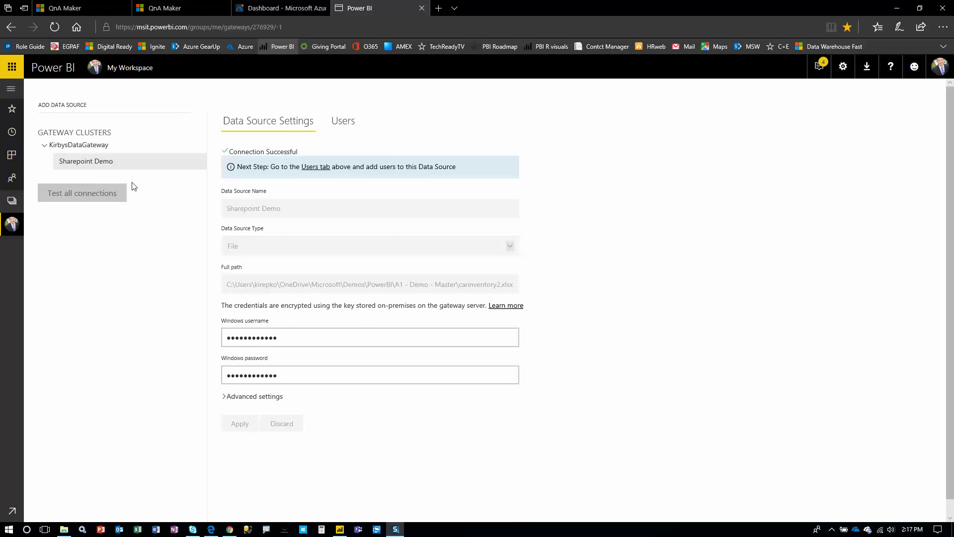
pyautogui.click(121, 150)
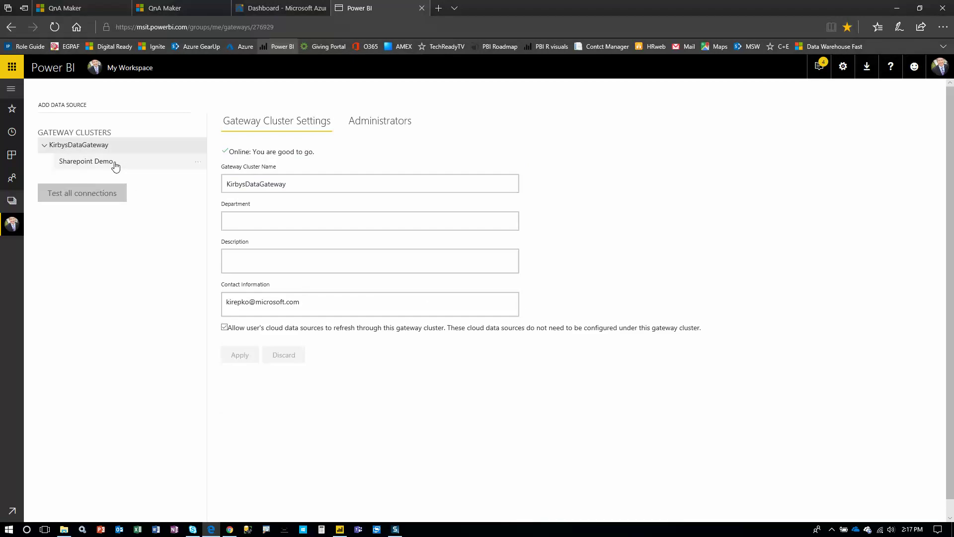
pyautogui.click(114, 164)
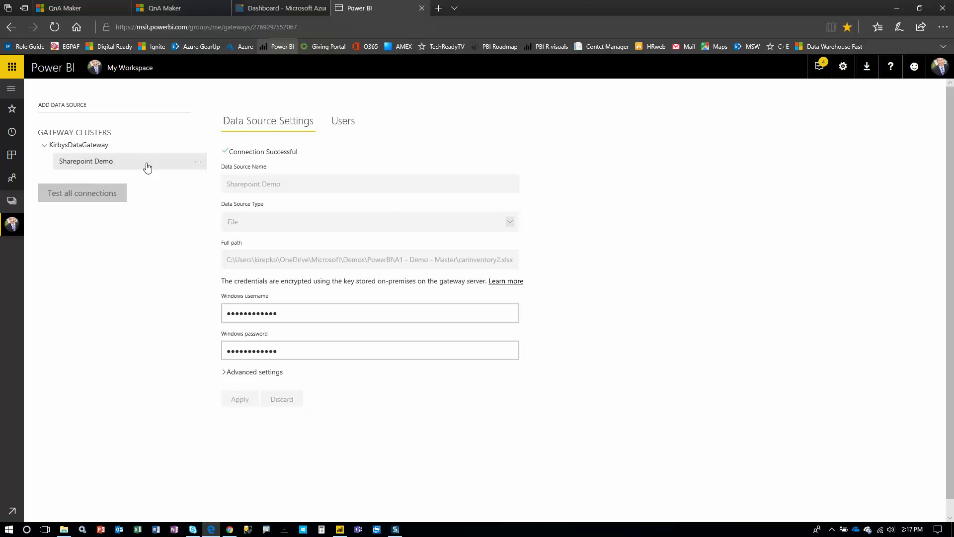
# - Switch the SharePointDemo dataset to the shared KirbysDataGateway instead of the personal-mode gateway
pyautogui.click(13, 224)
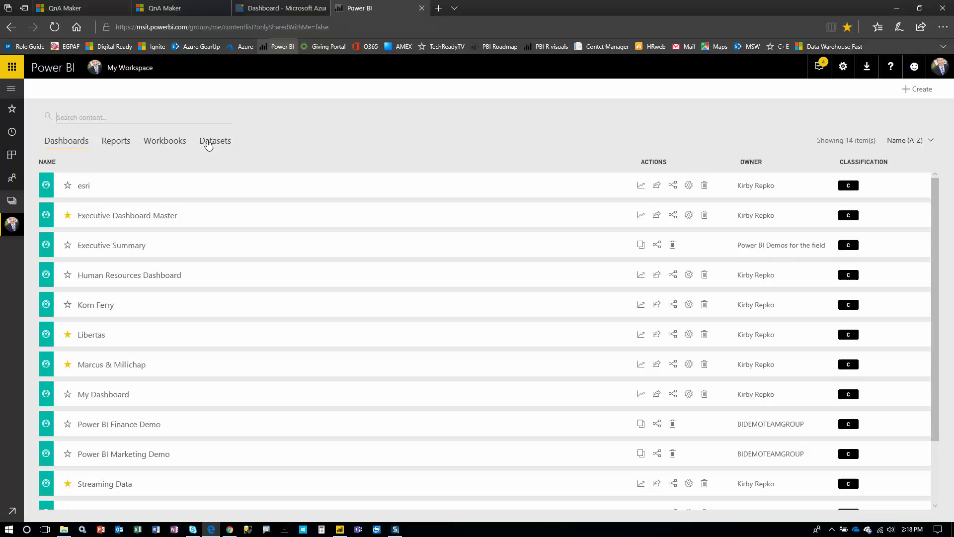
pyautogui.click(212, 142)
pyautogui.scroll(-15, 265, 309)
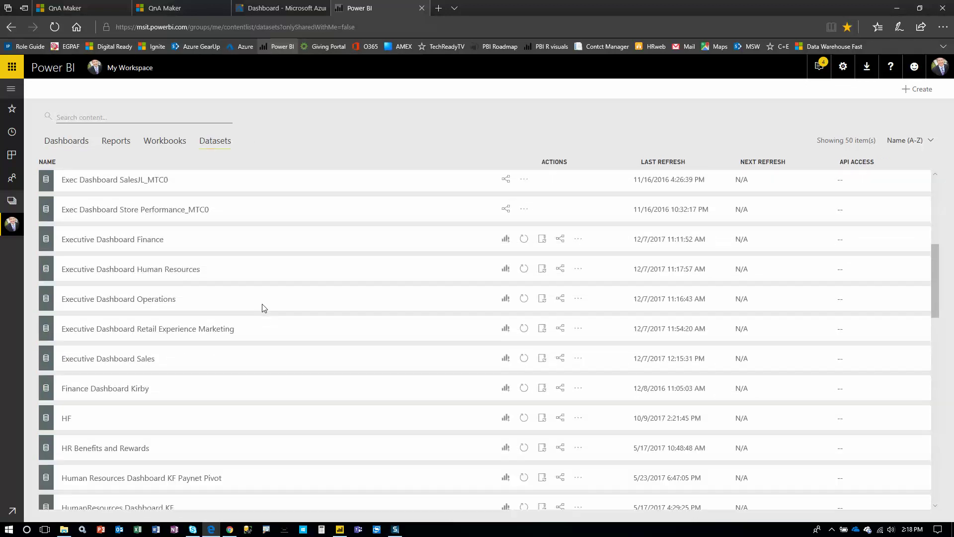
pyautogui.scroll(-7, 260, 307)
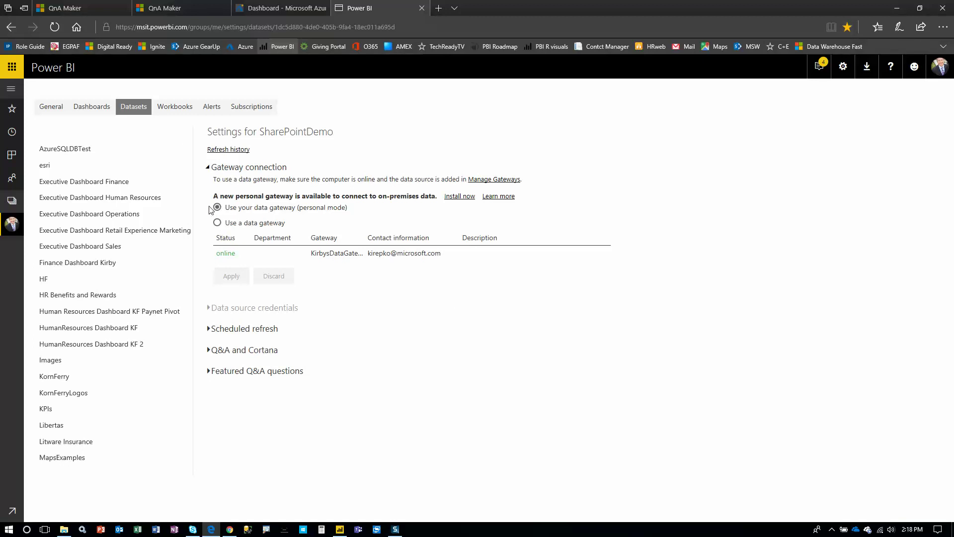
pyautogui.click(217, 222)
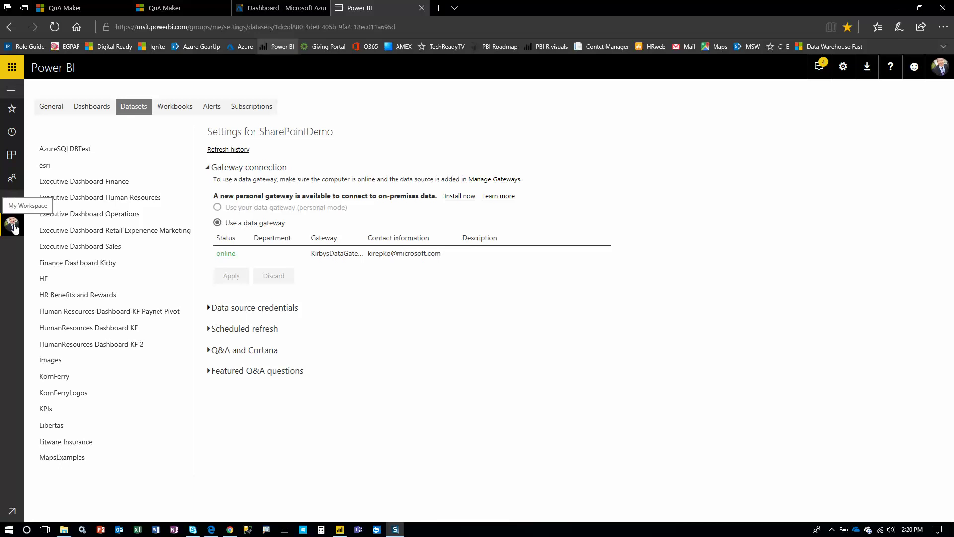
# - Open the SharePointDemo car price report from My Workspace's Reports list
pyautogui.click(12, 224)
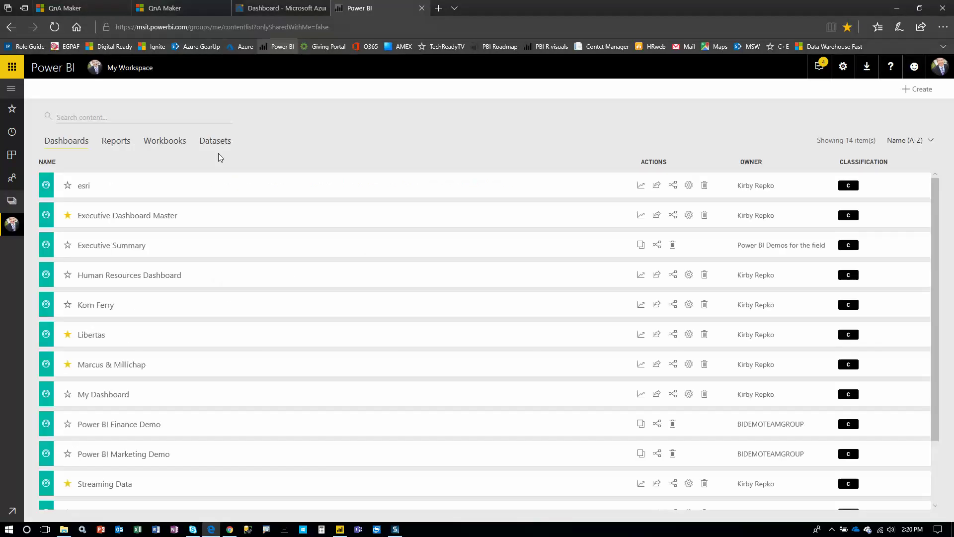
pyautogui.click(120, 144)
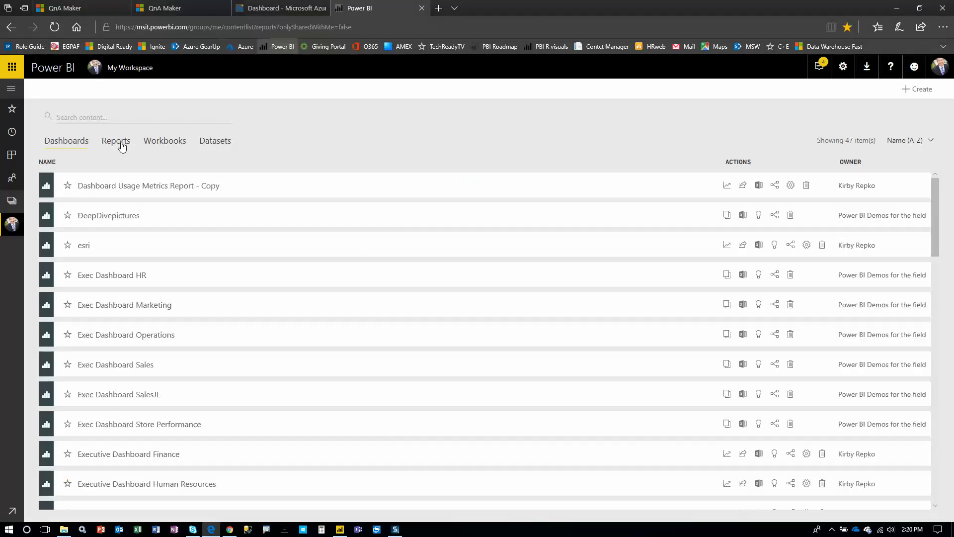
pyautogui.scroll(-6, 269, 395)
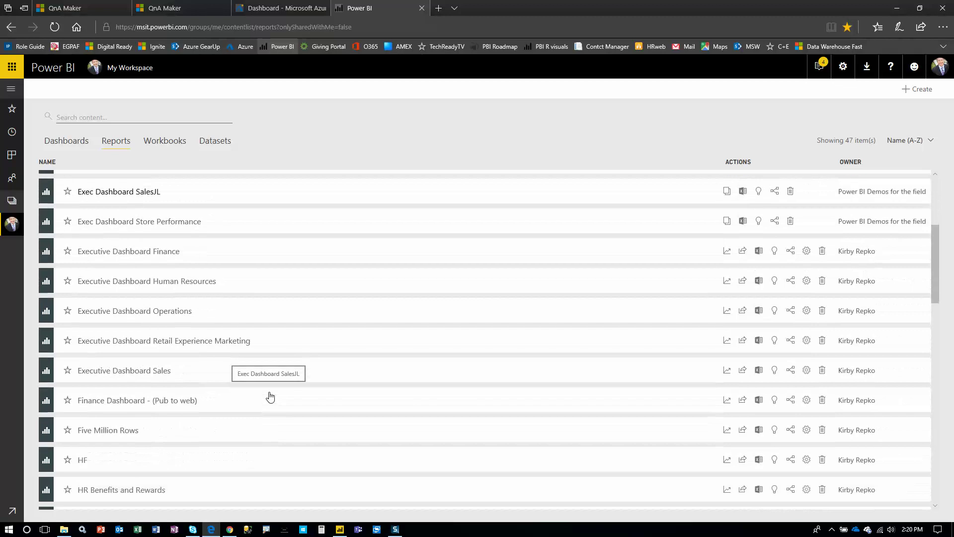
pyautogui.scroll(-10, 270, 396)
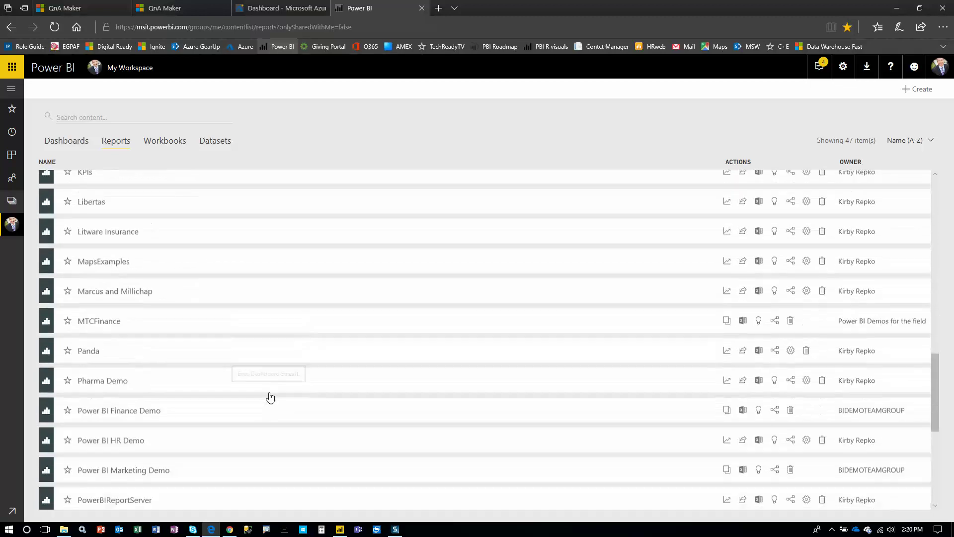
pyautogui.scroll(-5, 270, 396)
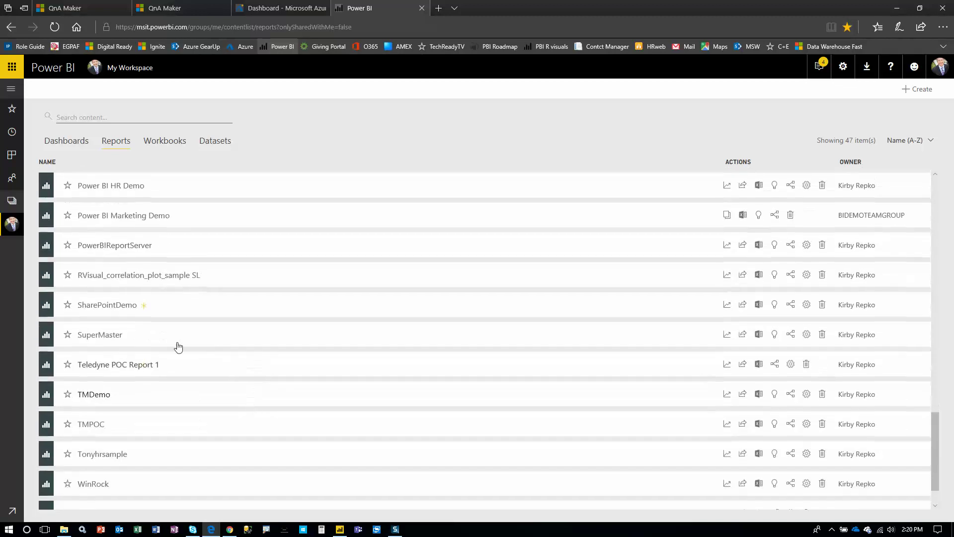
pyautogui.click(118, 310)
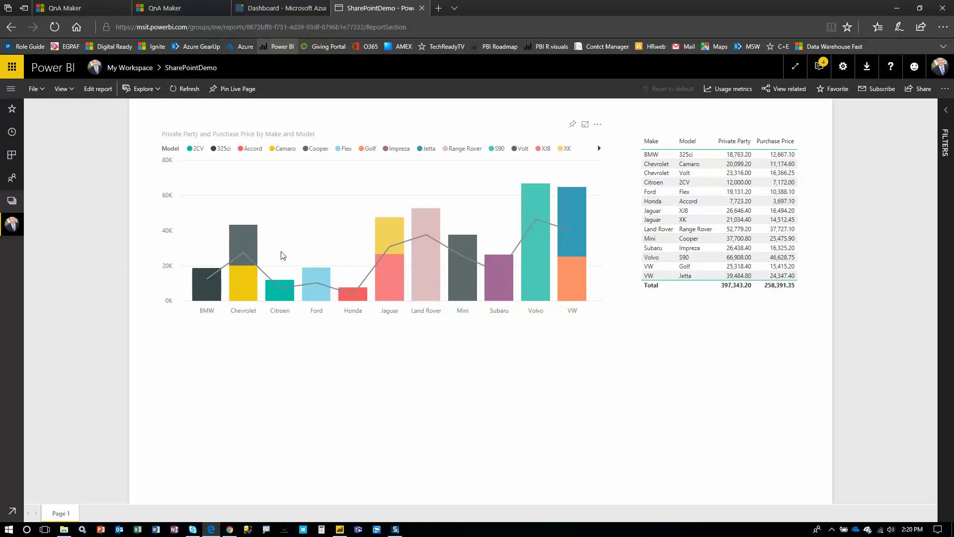
# - Generate and copy the SharePoint Online embed link for SharePointDemo, then close the dialog
pyautogui.click(37, 93)
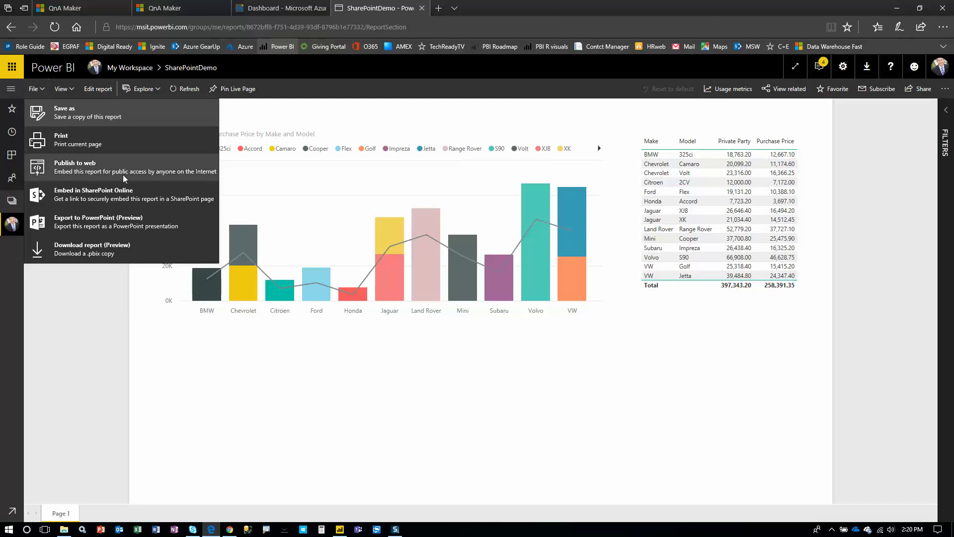
pyautogui.click(100, 199)
pyautogui.click(440, 297)
pyautogui.rightClick(440, 298)
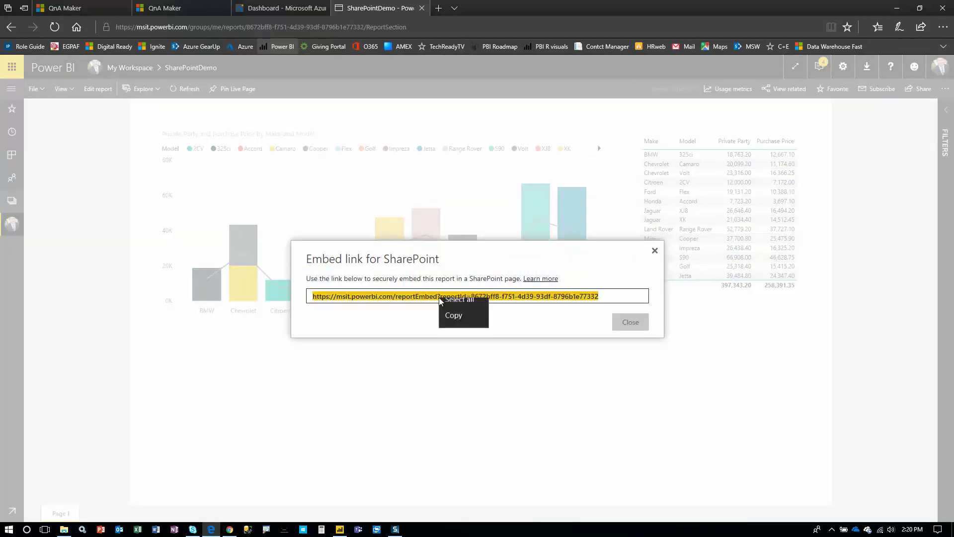
pyautogui.click(460, 346)
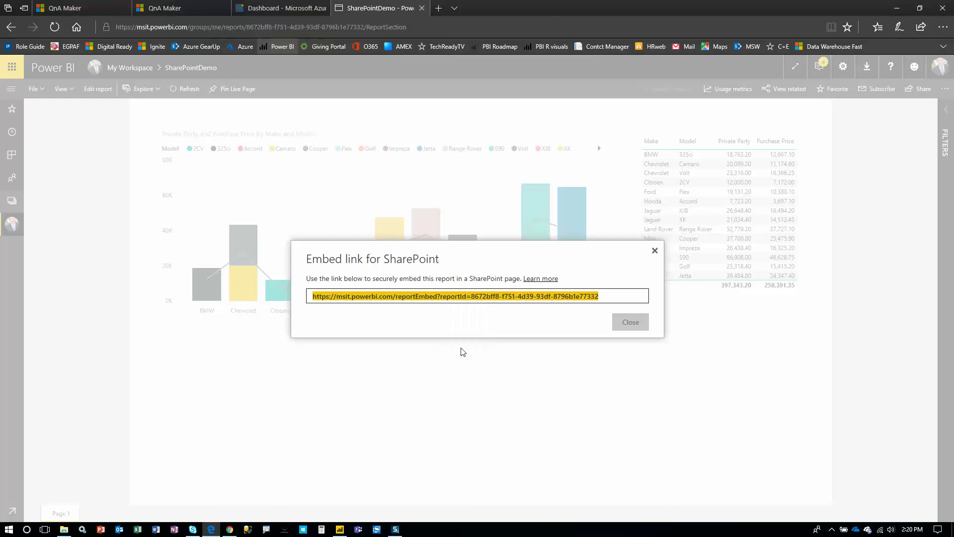
pyautogui.click(631, 322)
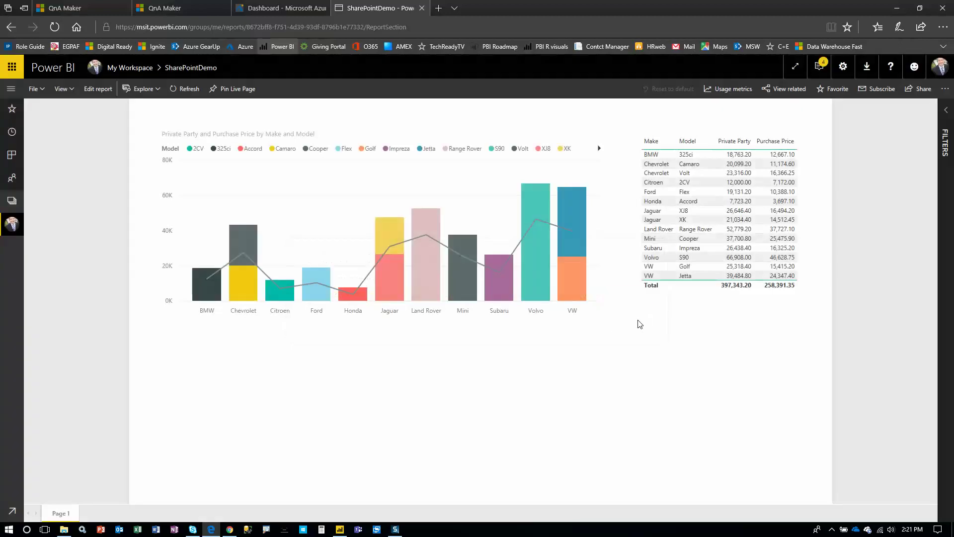
# - Open SharePointDemo's dataset Settings from My Workspace's Datasets list
pyautogui.click(14, 226)
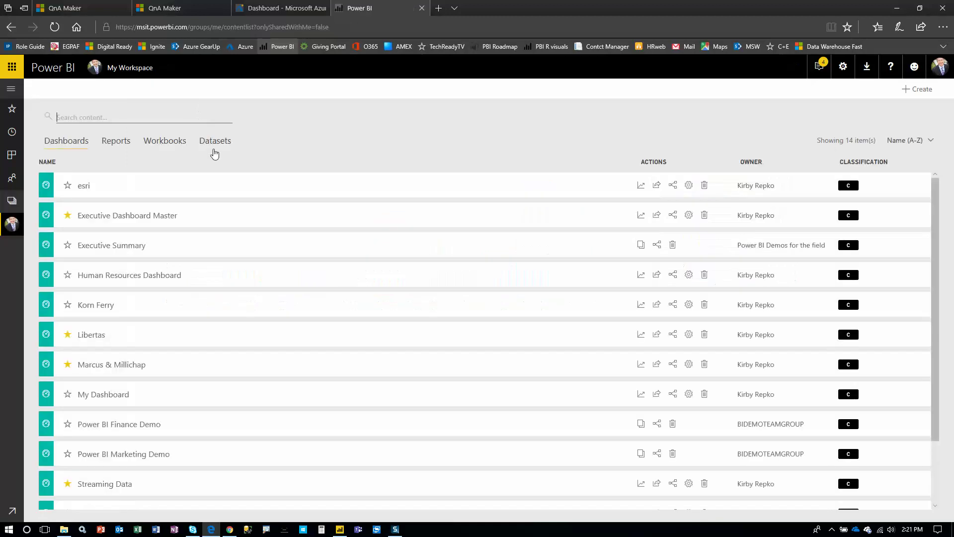
pyautogui.click(221, 146)
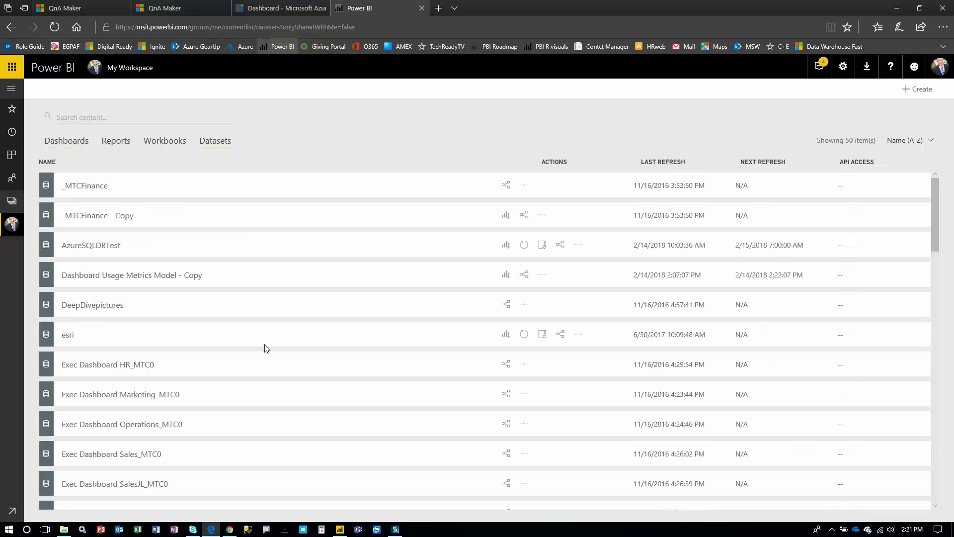
pyautogui.scroll(-5, 262, 354)
pyautogui.scroll(-9, 260, 354)
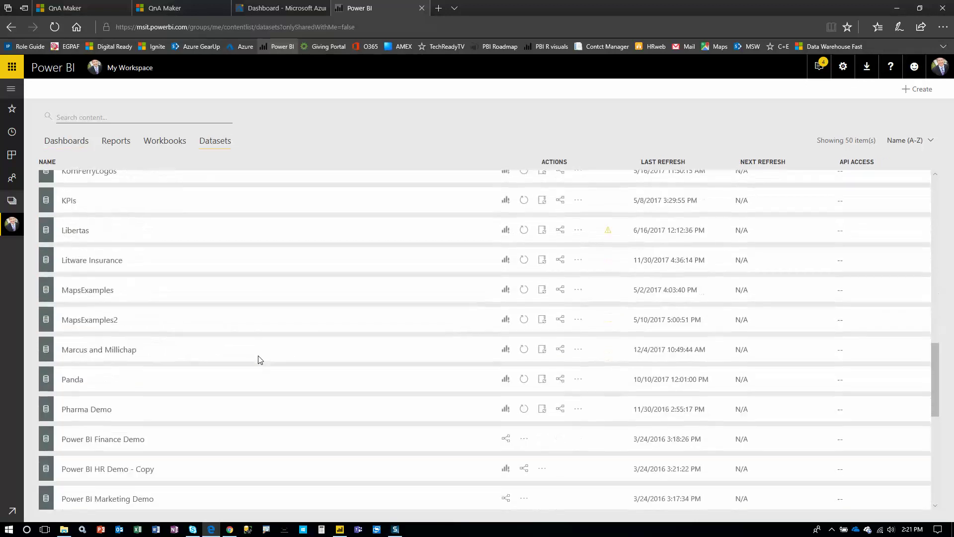
pyautogui.scroll(-1, 255, 358)
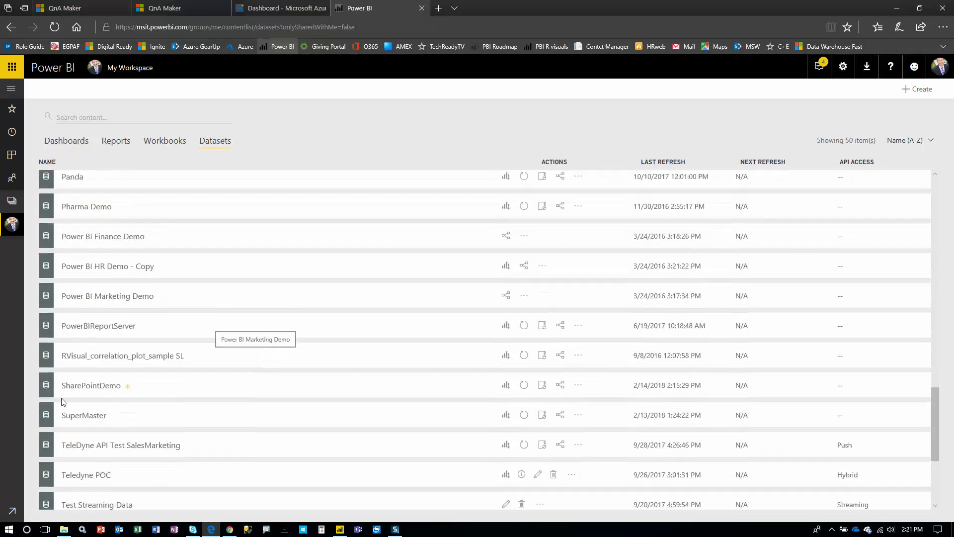
pyautogui.click(577, 386)
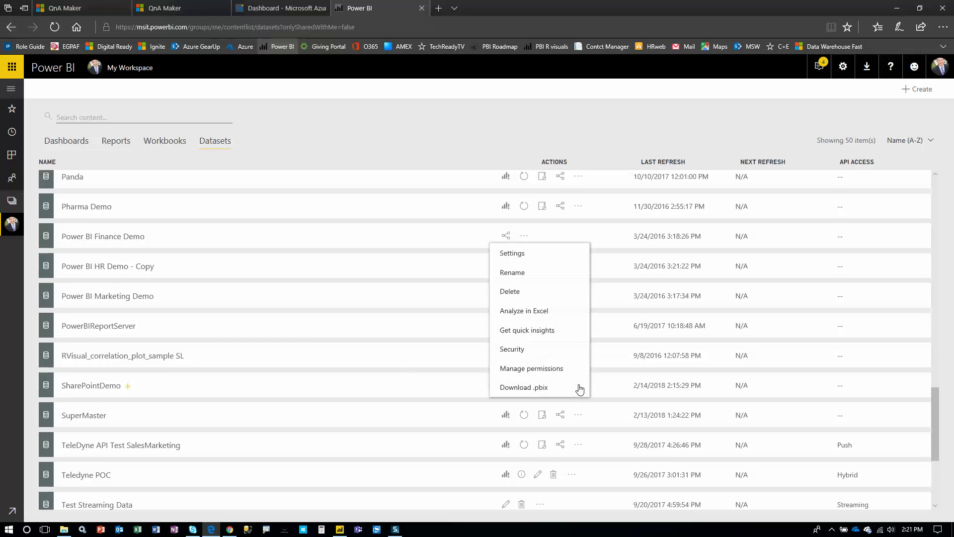
pyautogui.click(535, 257)
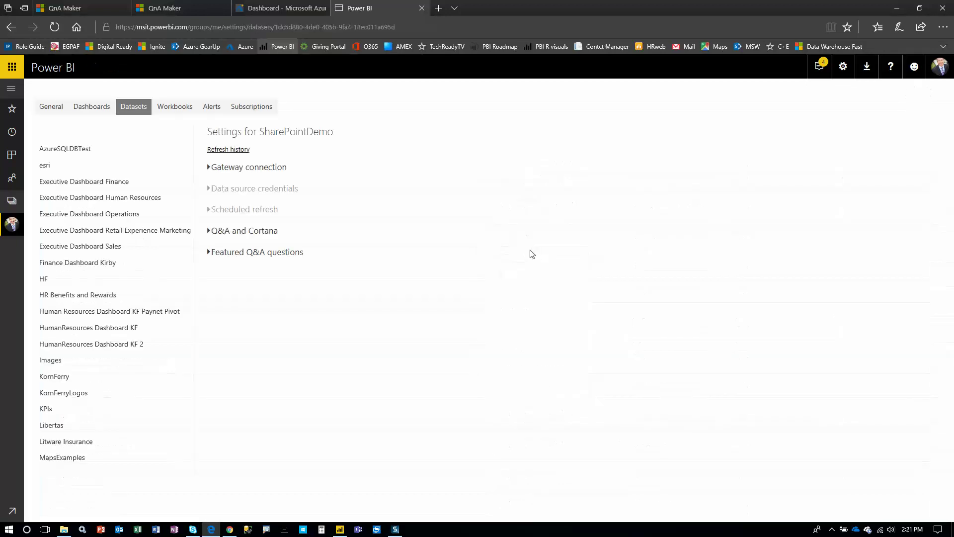
pyautogui.click(208, 168)
# - Turn on 'Keep your data up to date' under Scheduled refresh and add a time slot
pyautogui.click(209, 168)
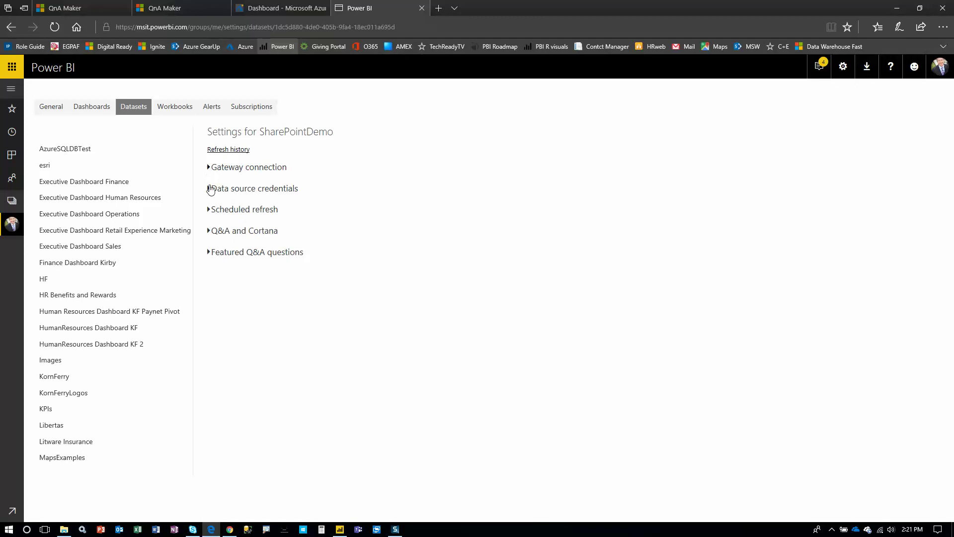
pyautogui.click(209, 210)
pyautogui.click(229, 243)
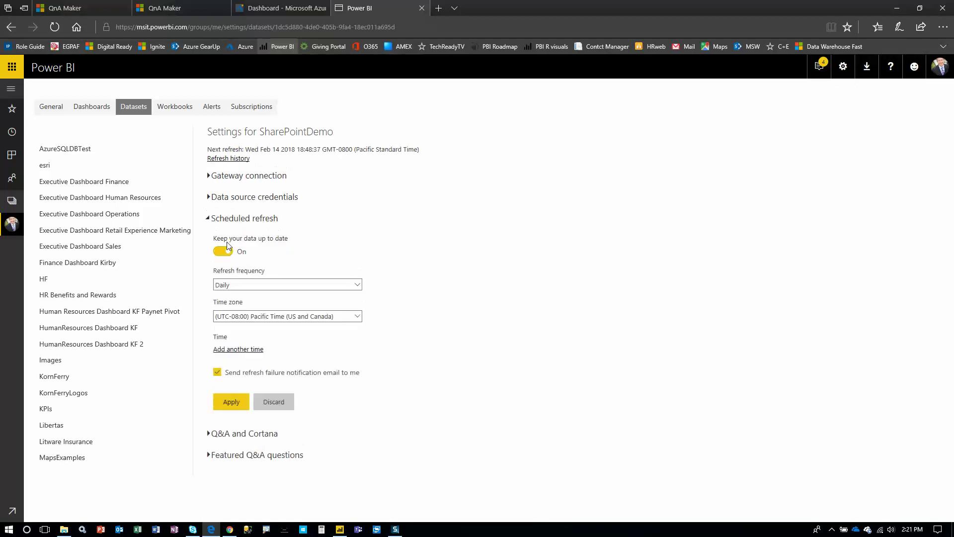
pyautogui.click(246, 350)
# - Set the refresh time to 8:00 AM and add an empty second time slot
pyautogui.click(231, 351)
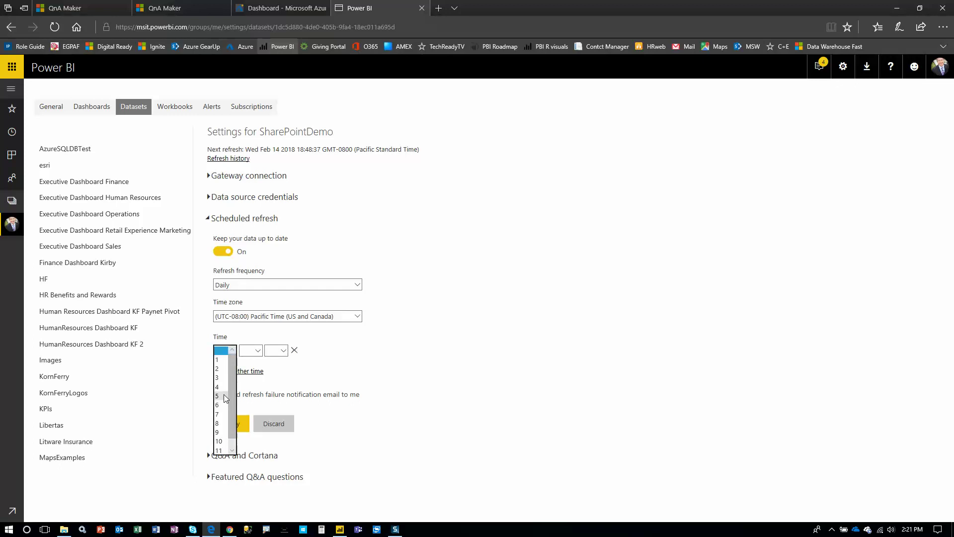
pyautogui.click(222, 424)
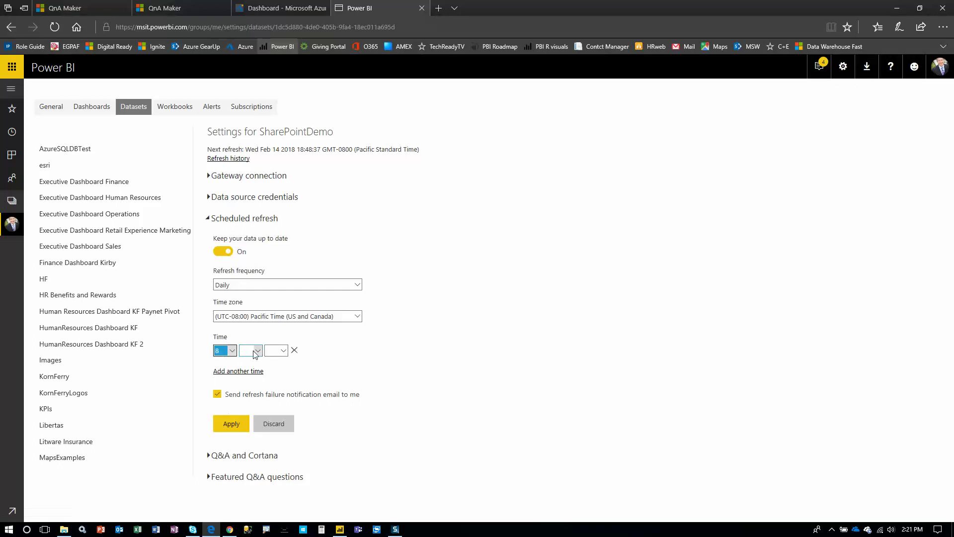
pyautogui.click(251, 350)
pyautogui.click(251, 359)
pyautogui.click(274, 351)
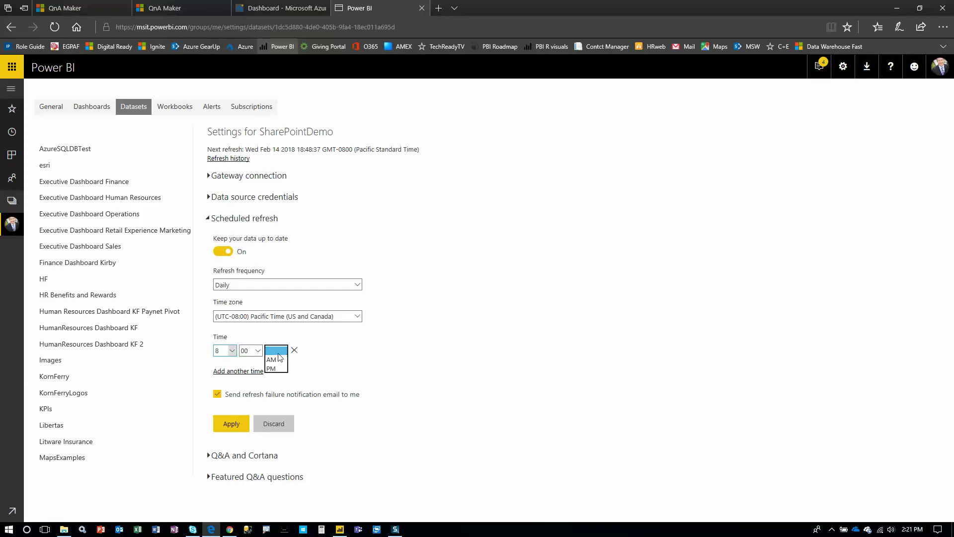
pyautogui.click(273, 362)
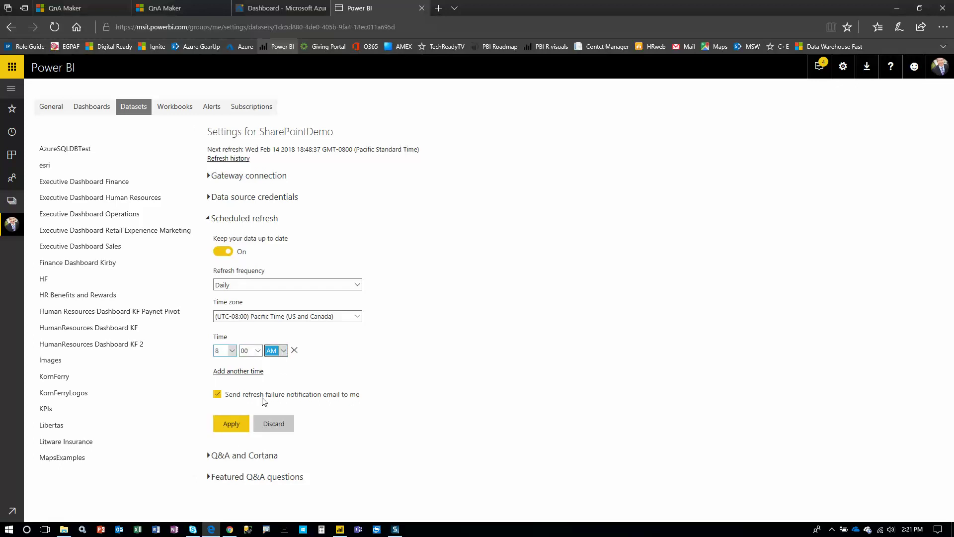
pyautogui.click(243, 371)
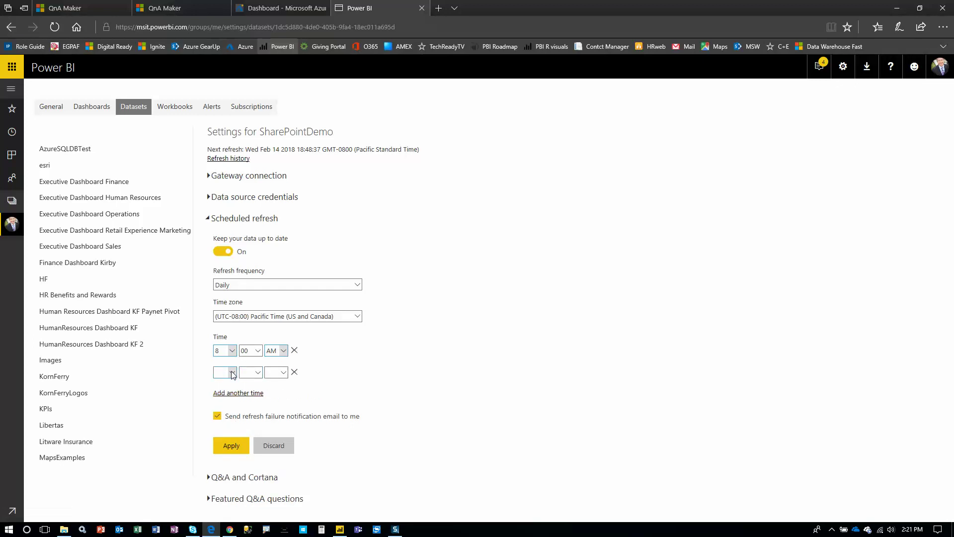